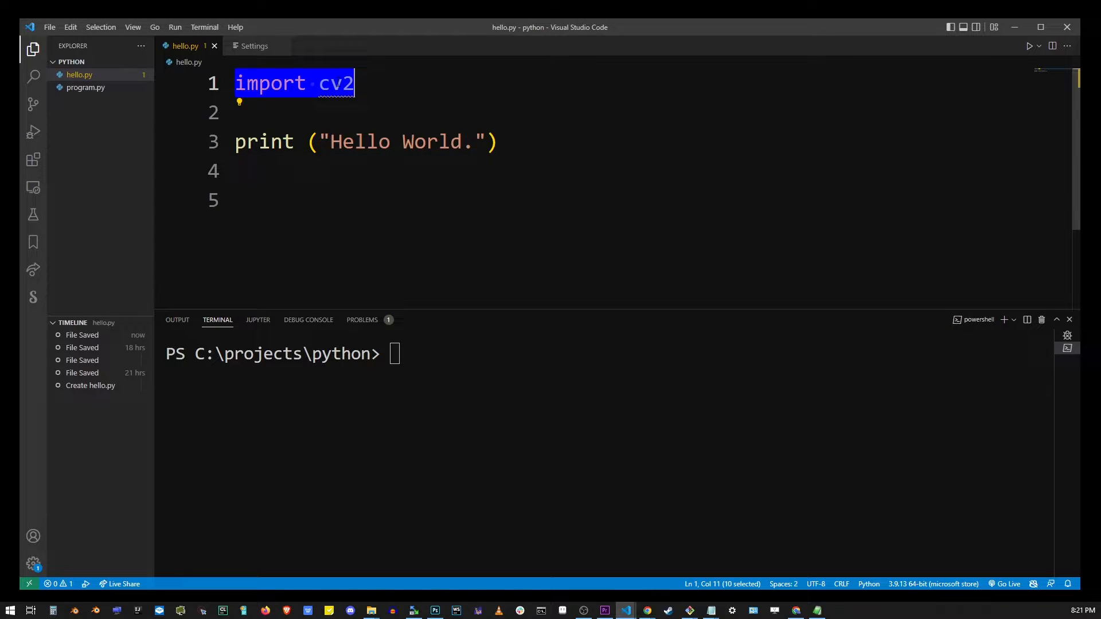
- Run python hello.py in the integrated terminal and hit a ModuleNotFoundError for cv2
{"action": "left_click", "coordinate": [355, 84]}
{"action": "left_click_drag", "start_coordinate": [235, 142], "coordinate": [499, 142]}
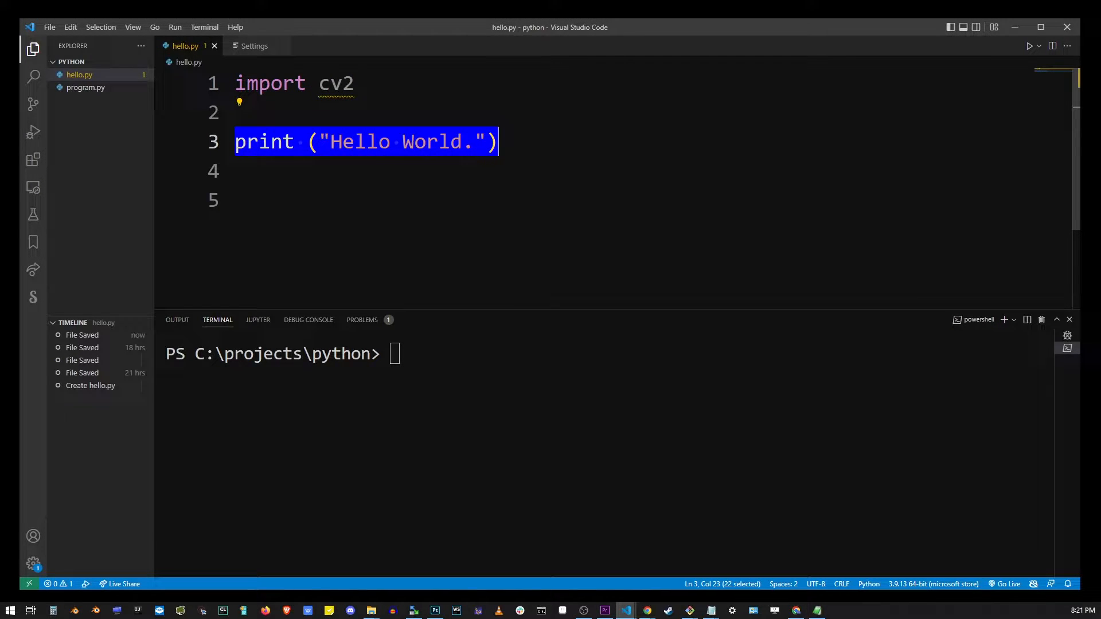
{"action": "left_click", "coordinate": [498, 142]}
{"action": "left_click", "coordinate": [394, 354]}
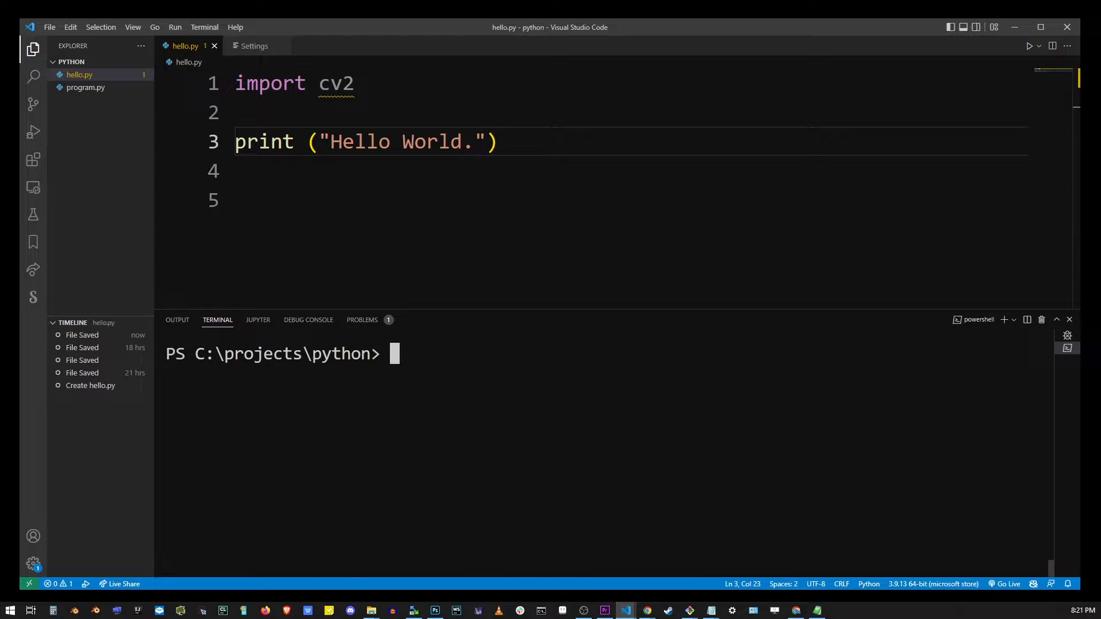
{"action": "type", "text": "python"}
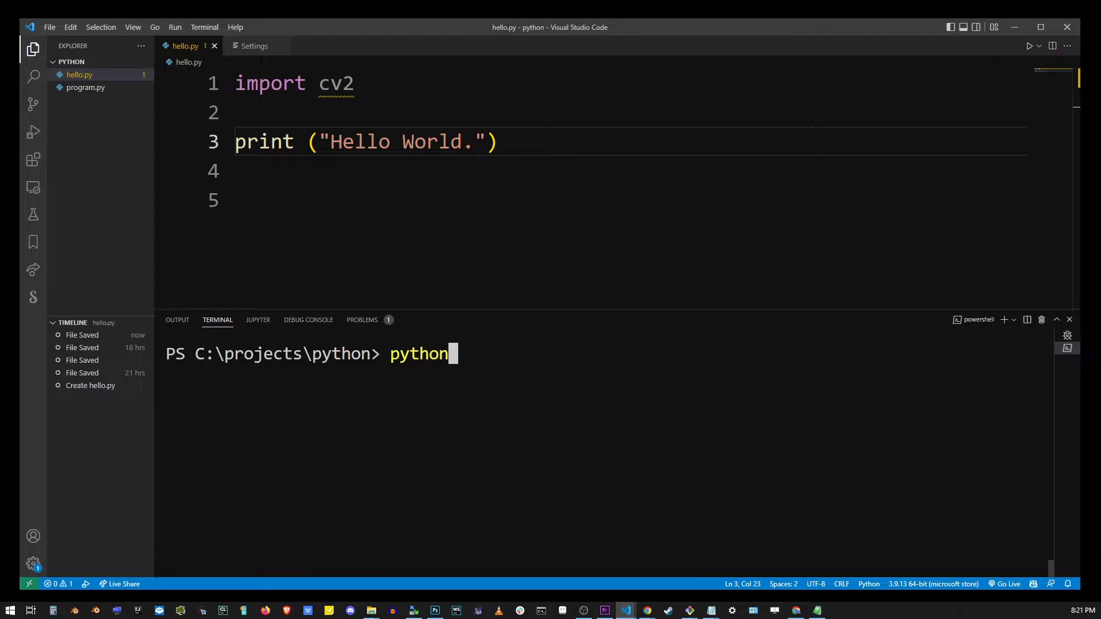
{"action": "type", "text": " hello"}
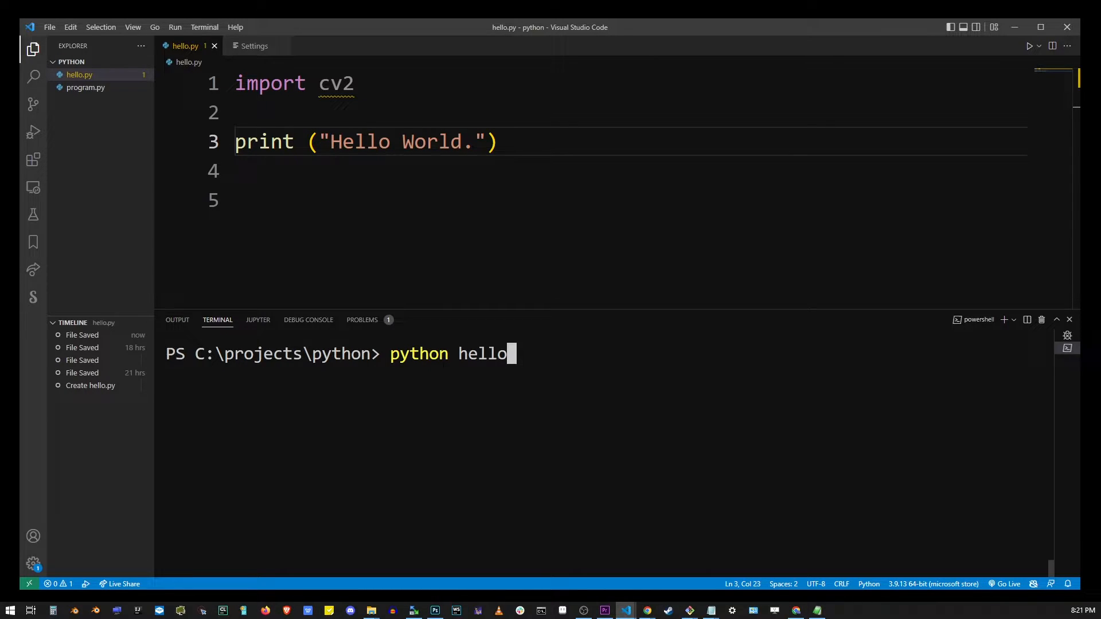
{"action": "type", "text": ".py"}
{"action": "key", "text": "Return"}
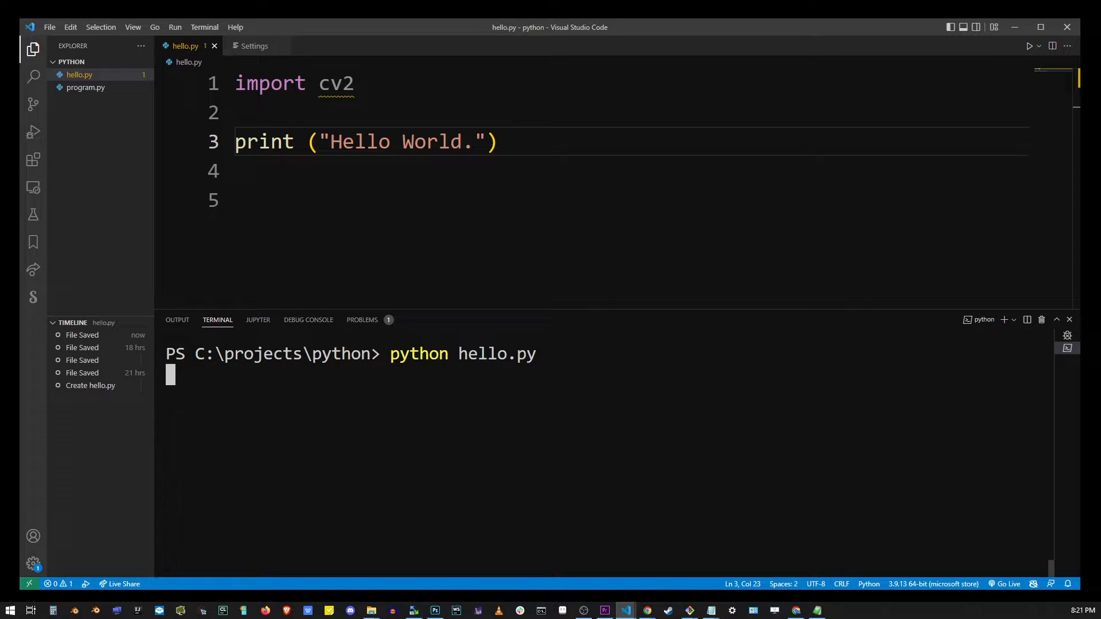
- Install opencv-python with pip after highlighting the missing cv2 module in the error
{"action": "left_click_drag", "start_coordinate": [165, 439], "coordinate": [575, 439]}
{"action": "double_click", "coordinate": [551, 439]}
{"action": "type", "text": "pip install cv2"}
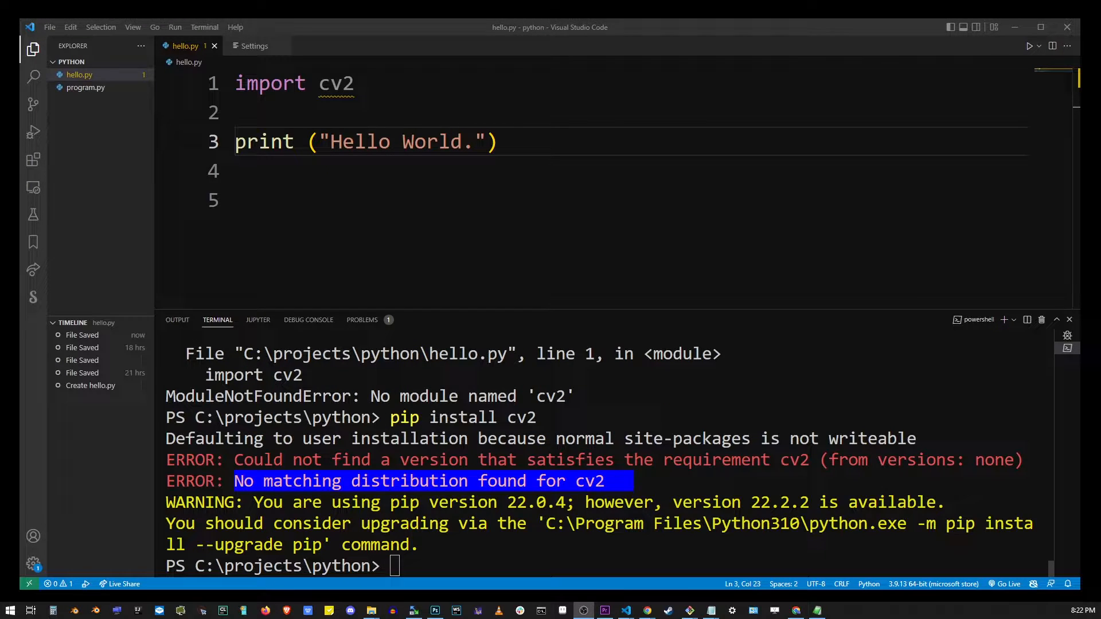
{"action": "left_click", "coordinate": [395, 565]}
{"action": "type", "text": "pip"}
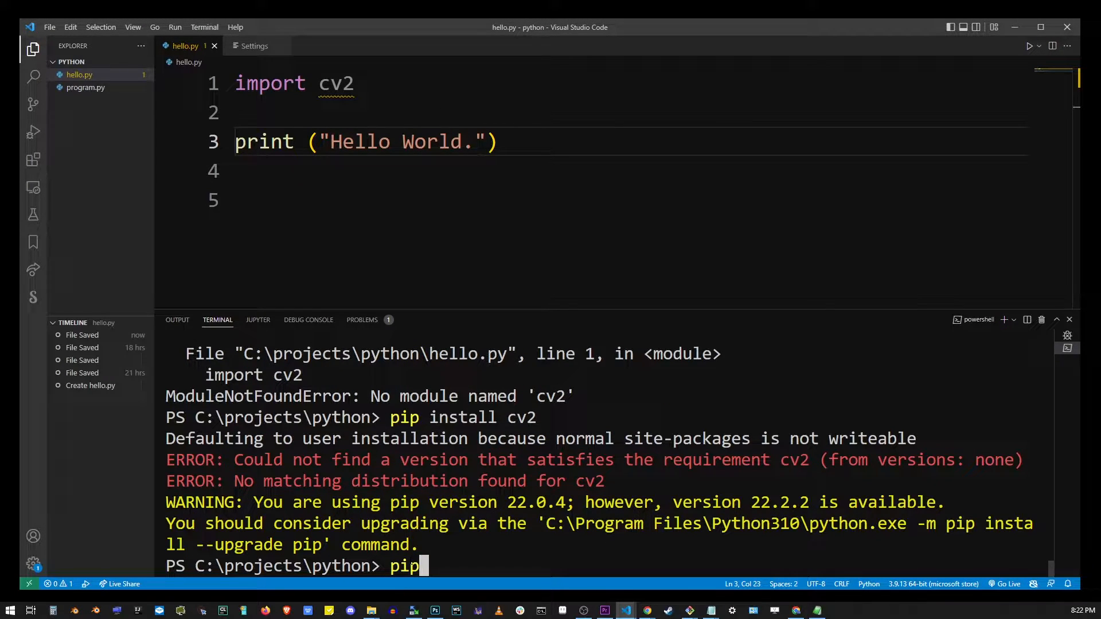
{"action": "type", "text": " install "}
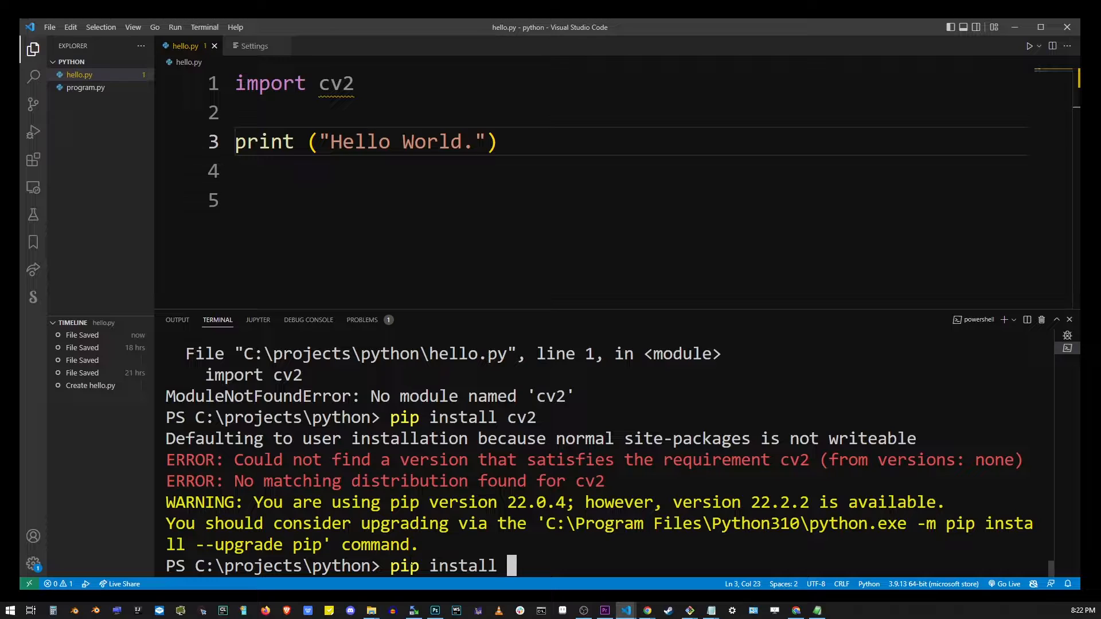
{"action": "type", "text": "opencv-p"}
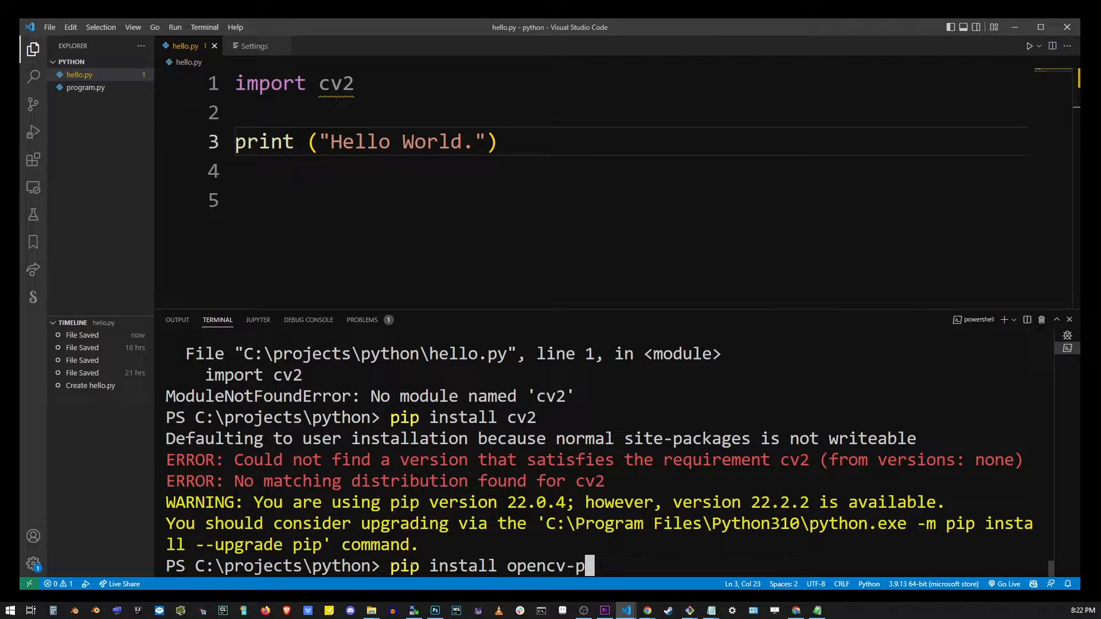
{"action": "type", "text": "ython"}
{"action": "key", "text": "Return"}
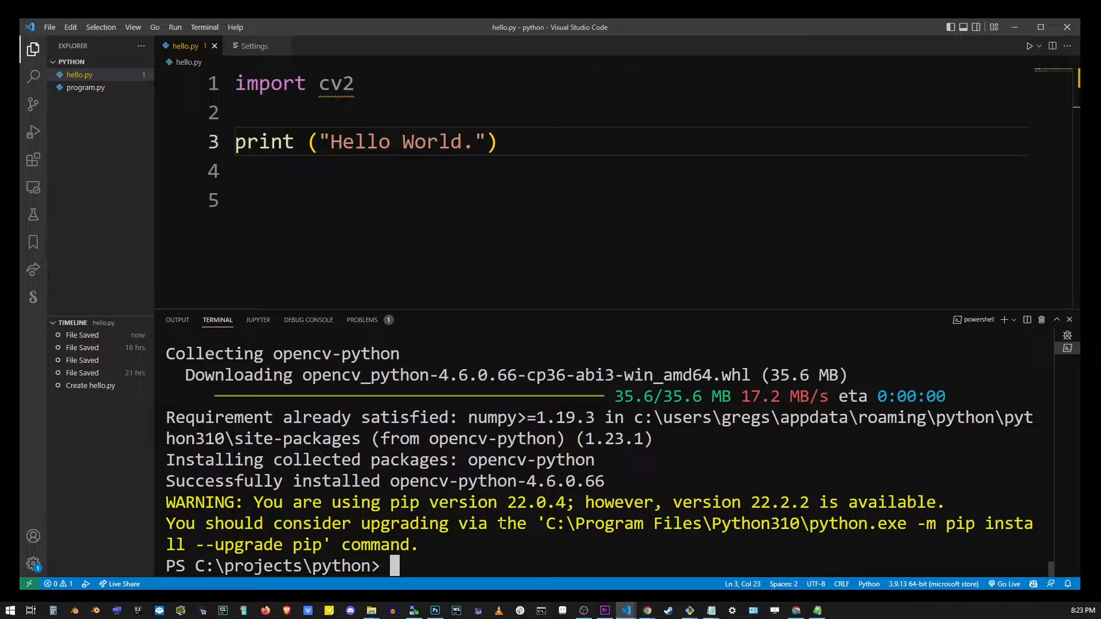
{"action": "type", "text": "python"}
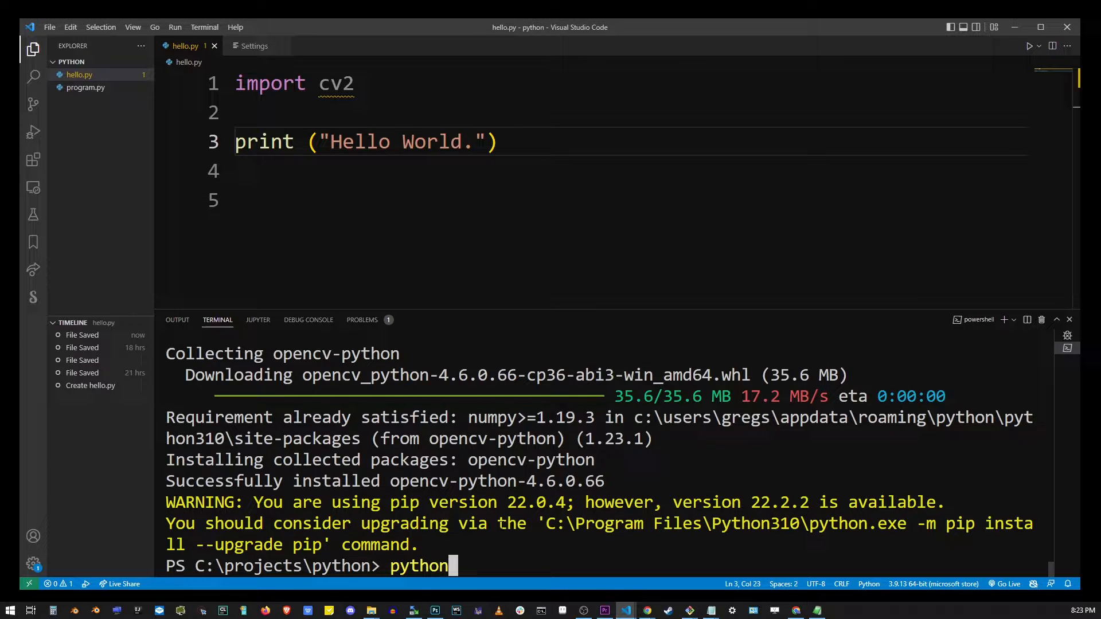
{"action": "type", "text": " hello."}
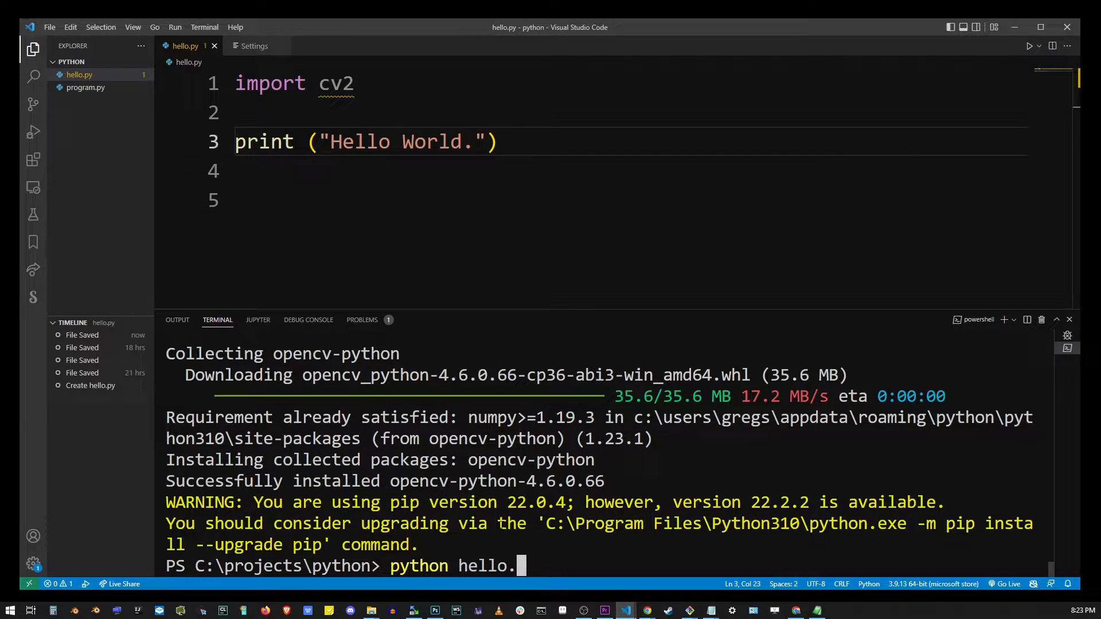
{"action": "type", "text": "py"}
- Run python hello.py again and see it print 'Hello World.' cleanly
{"action": "key", "text": "Return"}
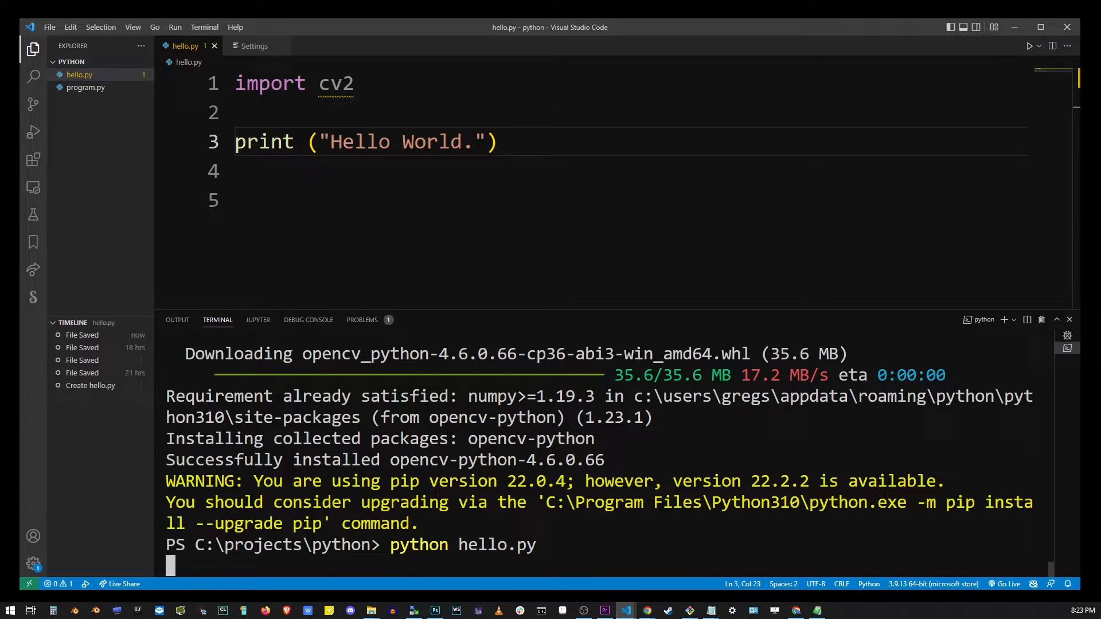
{"action": "left_click_drag", "start_coordinate": [246, 142], "coordinate": [498, 143]}
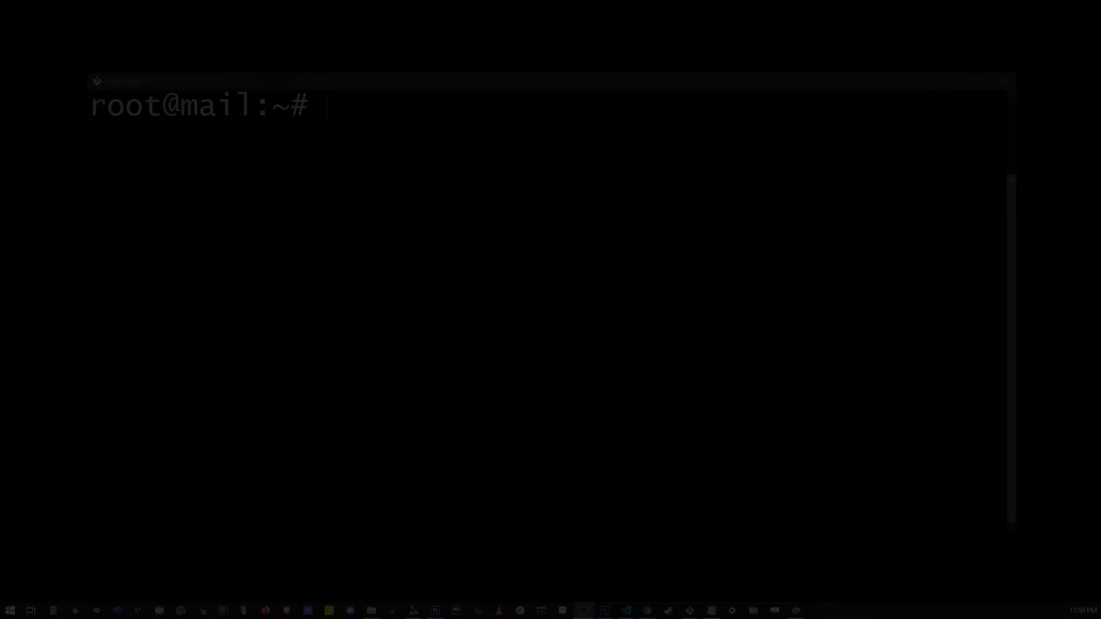
{"action": "type", "text": "pyt"}
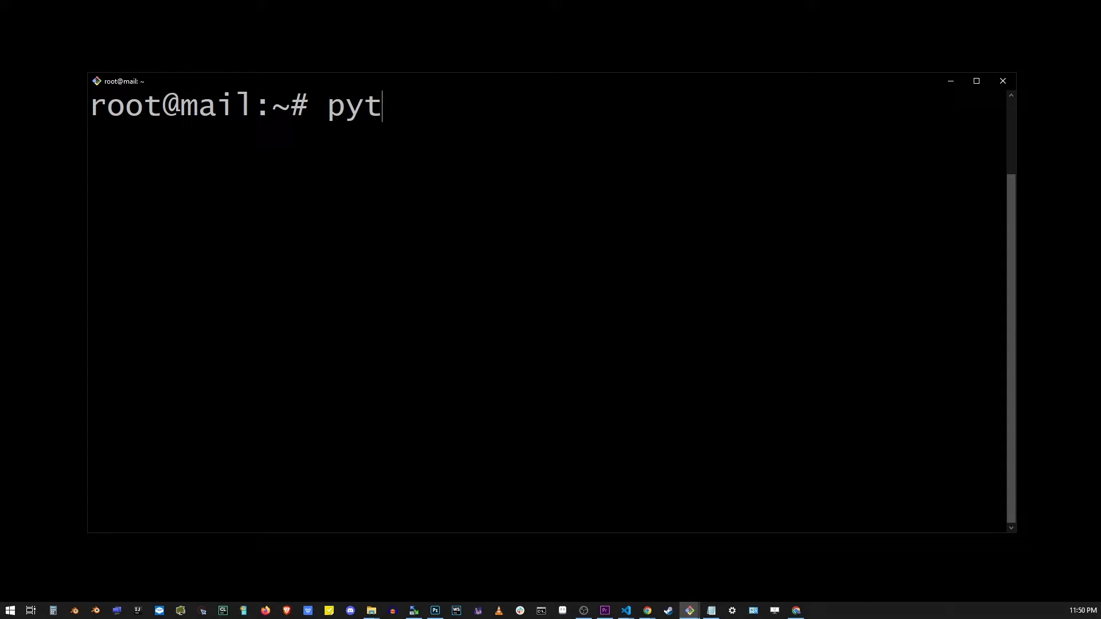
{"action": "type", "text": "hon "}
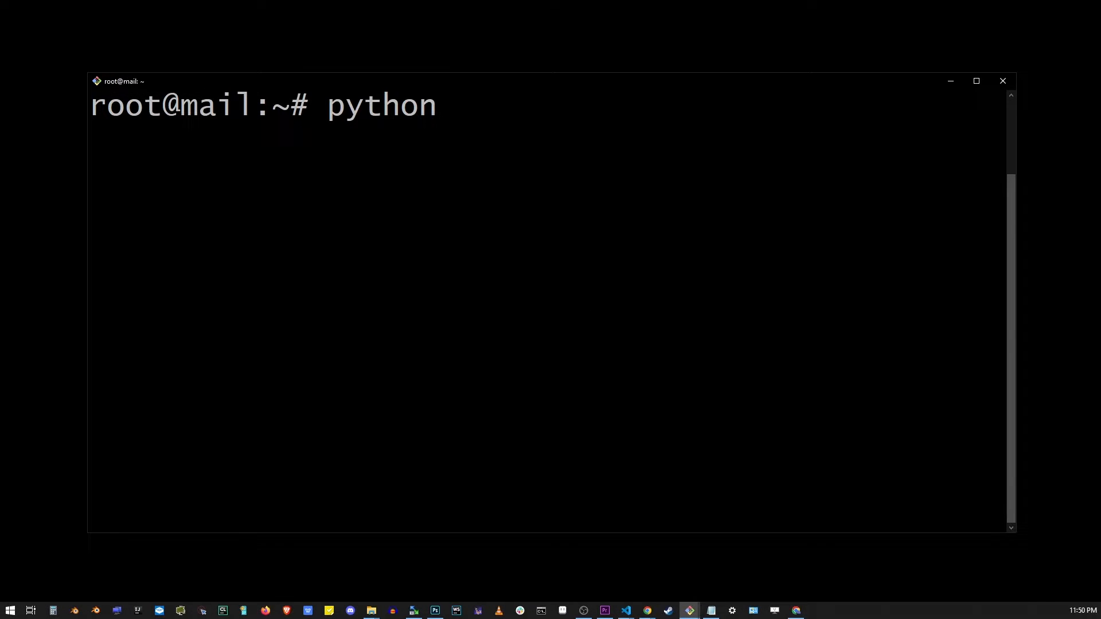
{"action": "type", "text": "--version"}
- Check python --version (2.7.17) and python3 --version (3.6.9) on the Linux server
{"action": "key", "text": "Return"}
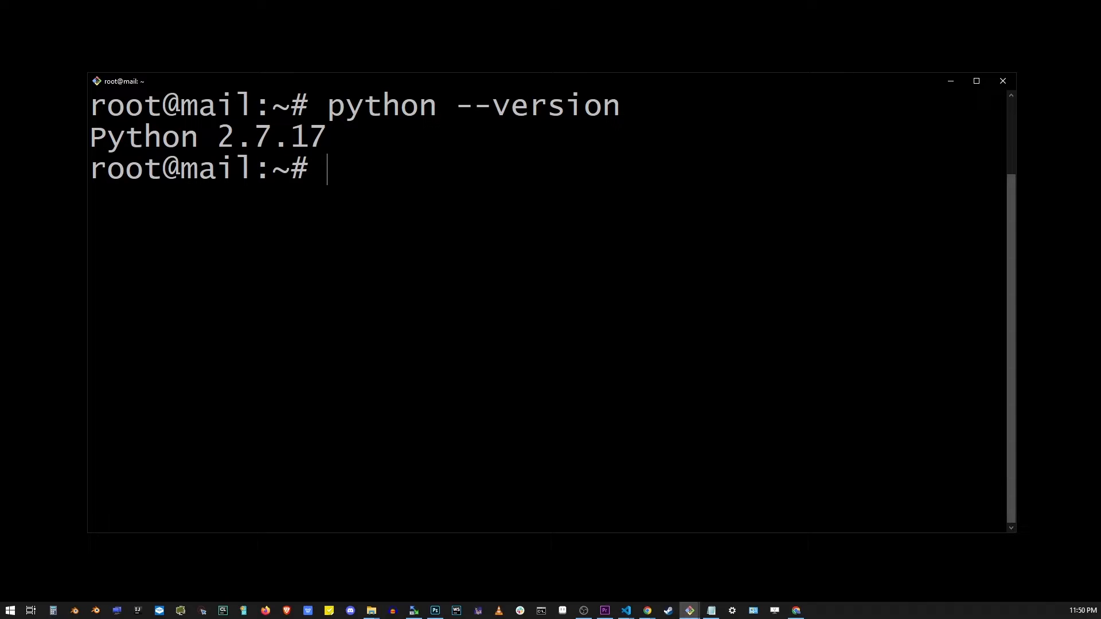
{"action": "type", "text": "python3 "}
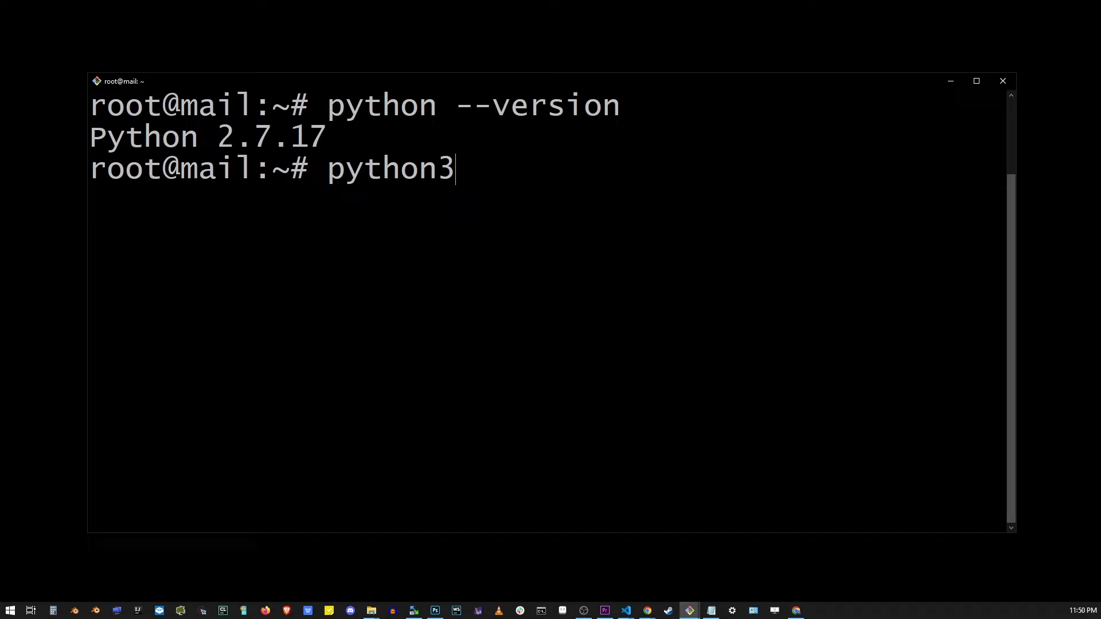
{"action": "type", "text": "--version"}
{"action": "key", "text": "Return"}
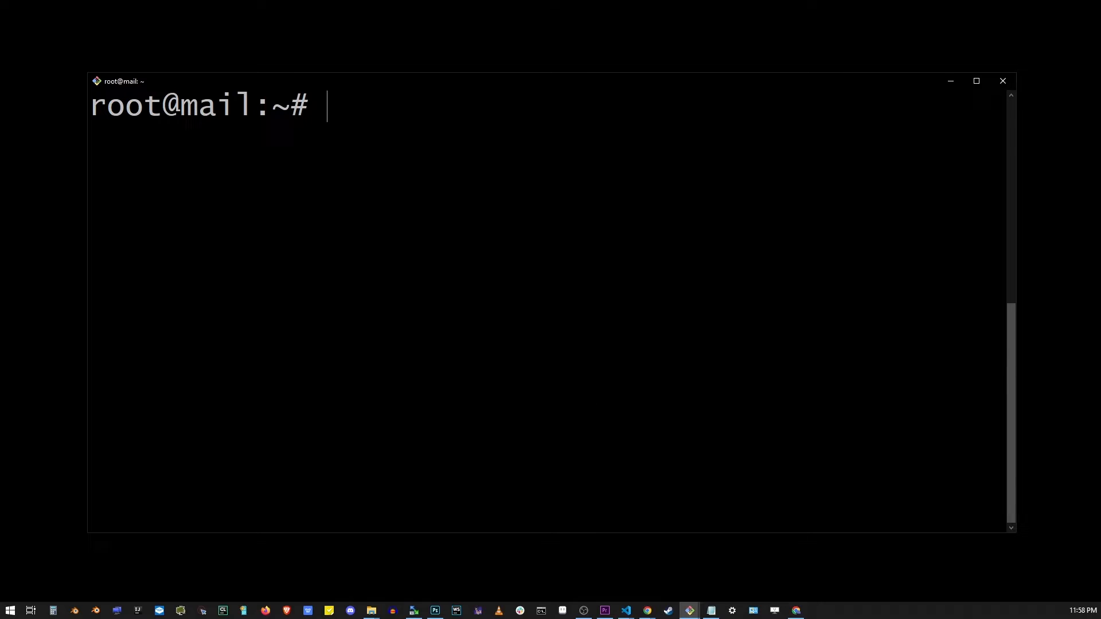
{"action": "type", "text": "pip --"}
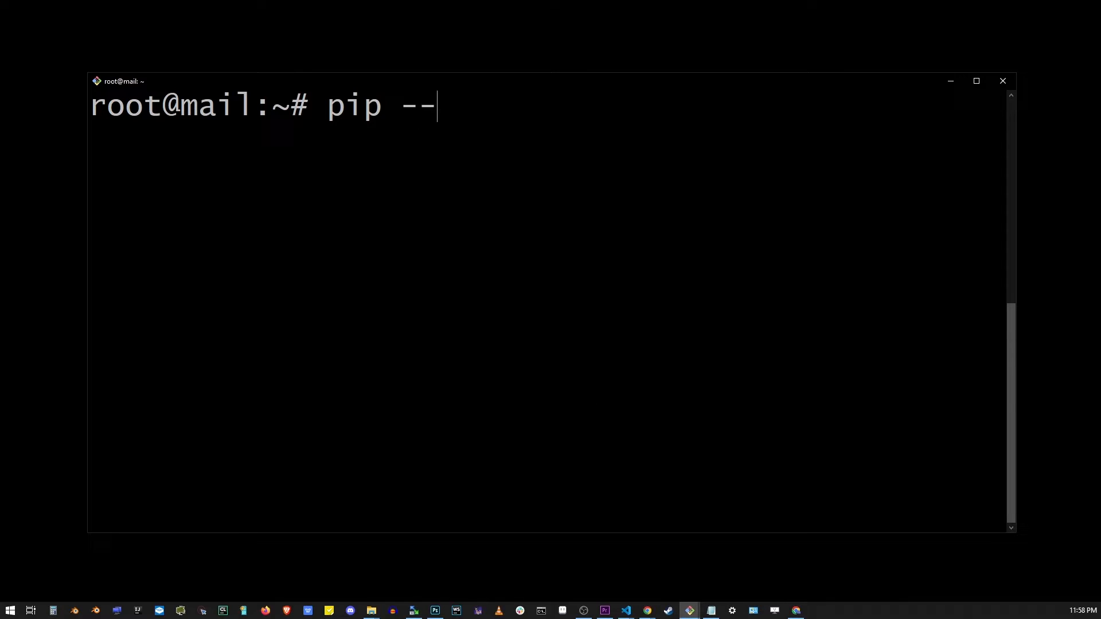
{"action": "type", "text": "version"}
- Check pip --version (Python 2.7) and pip3 --version (Python 3.6), highlighting their library paths
{"action": "key", "text": "Return"}
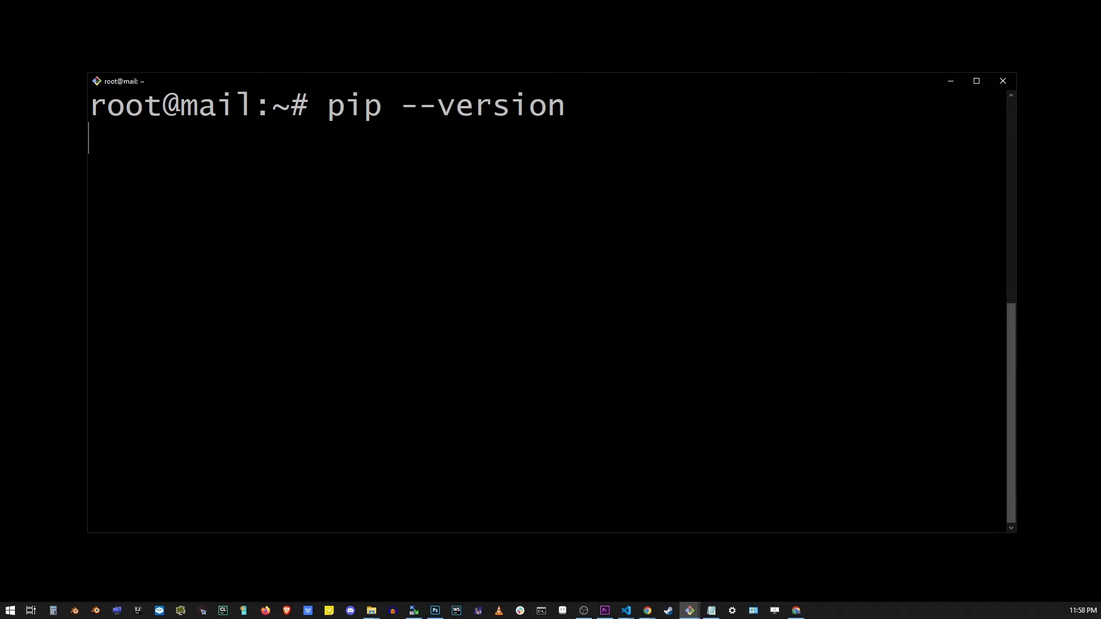
{"action": "left_click_drag", "start_coordinate": [364, 138], "coordinate": [695, 138]}
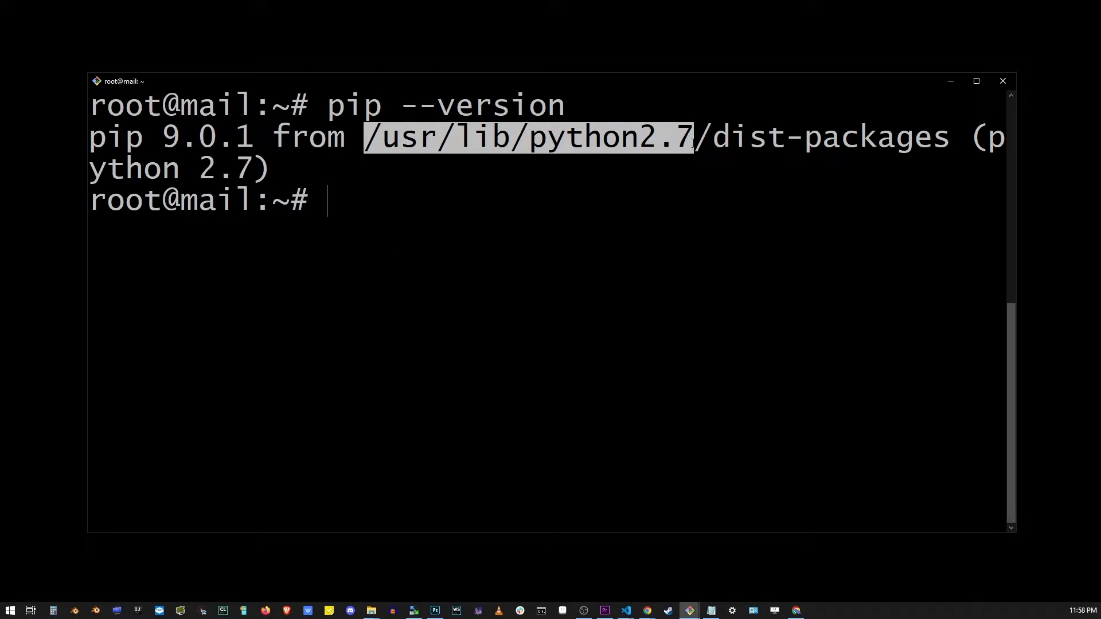
{"action": "left_click", "coordinate": [695, 139]}
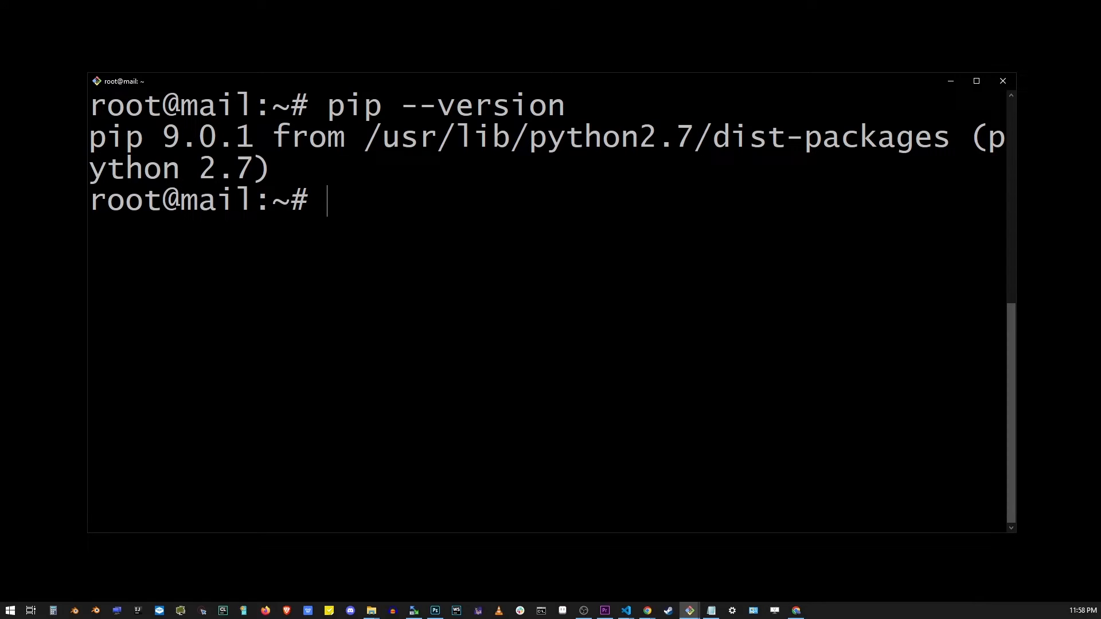
{"action": "type", "text": "pip3 --"}
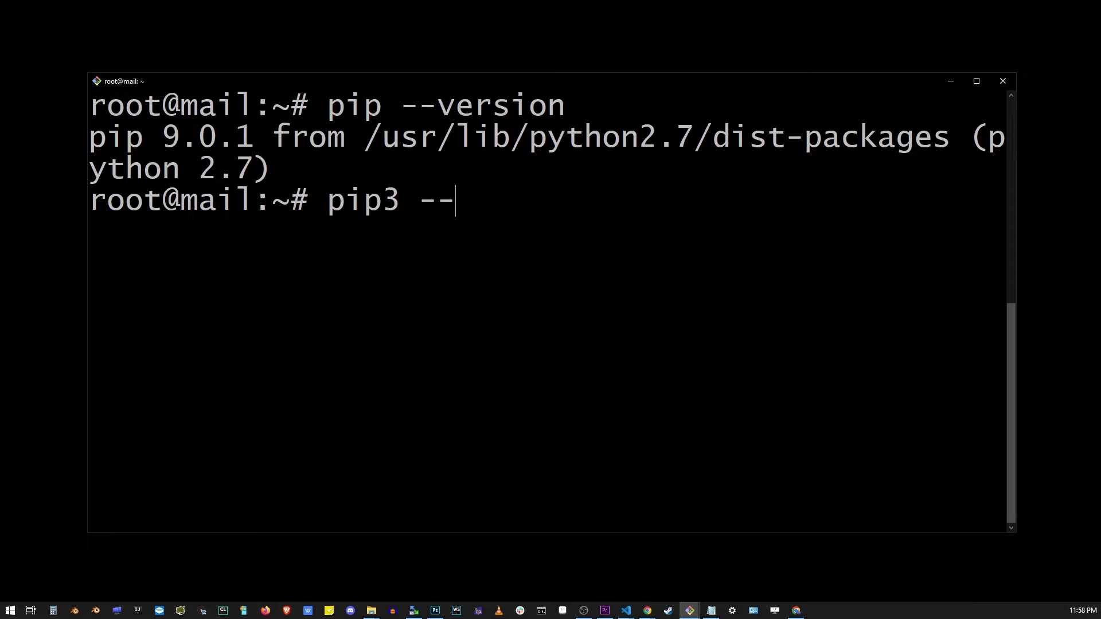
{"action": "type", "text": "version"}
{"action": "key", "text": "Return"}
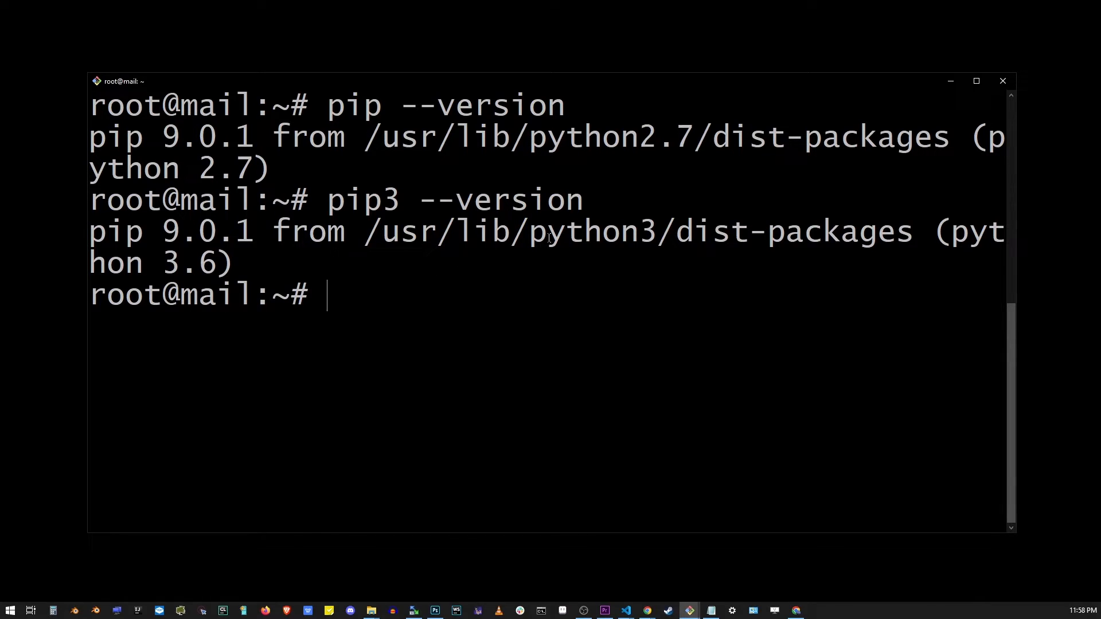
{"action": "left_click_drag", "start_coordinate": [364, 232], "coordinate": [647, 231]}
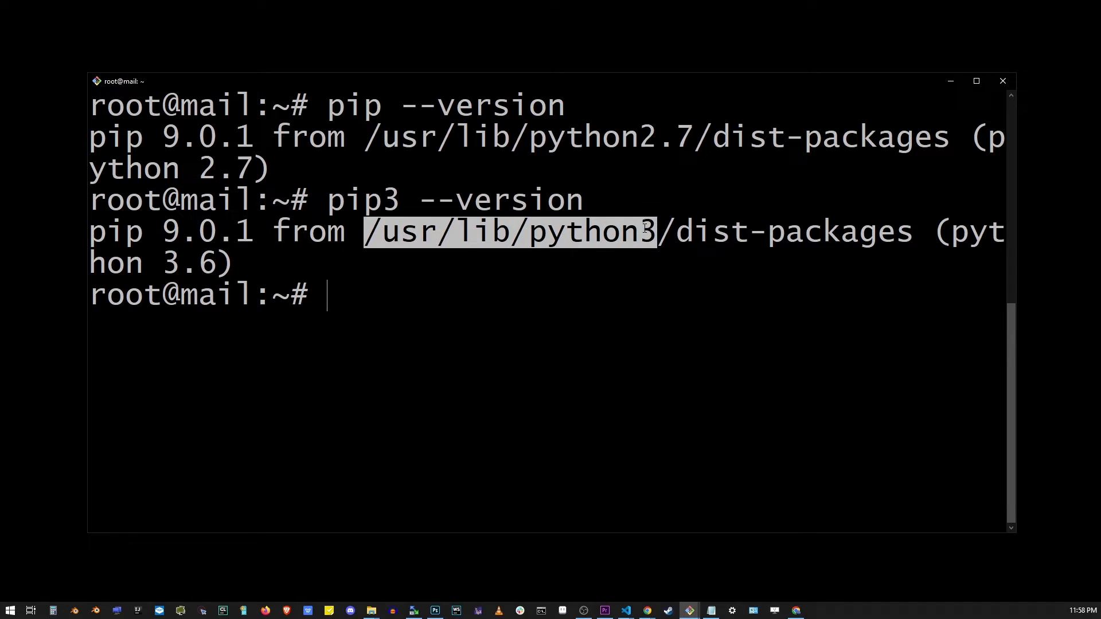
{"action": "left_click", "coordinate": [578, 368]}
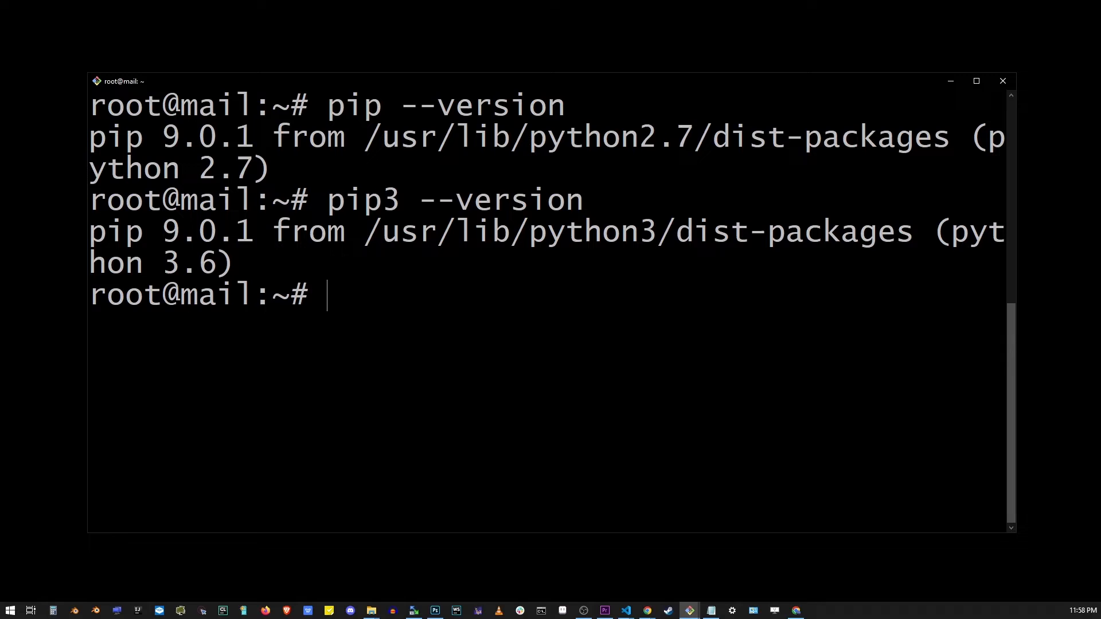
{"action": "key", "text": "alt+Tab"}
{"action": "type", "text": "alias"}
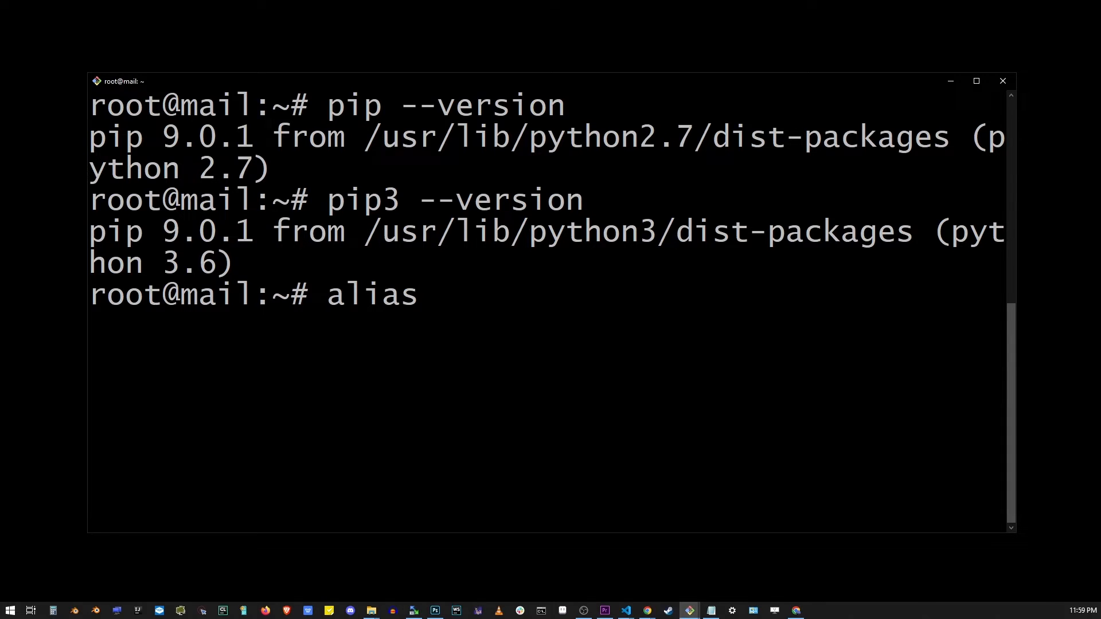
{"action": "type", "text": " pip="}
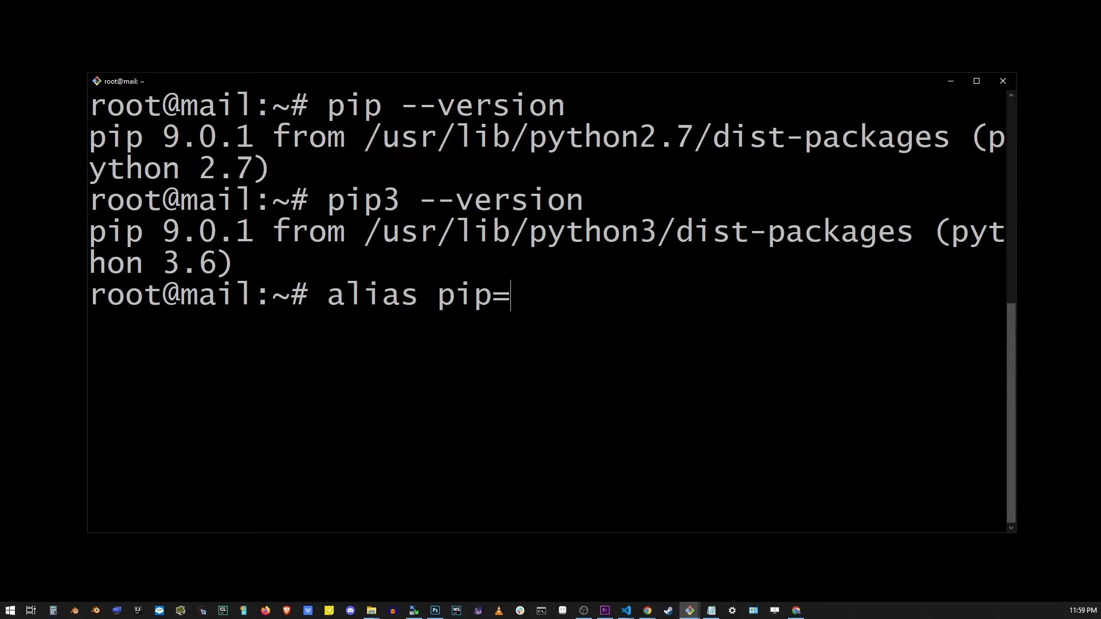
{"action": "type", "text": "pip3"}
- Alias pip to pip3 and confirm pip --version now reports Python 3.6
{"action": "key", "text": "Return"}
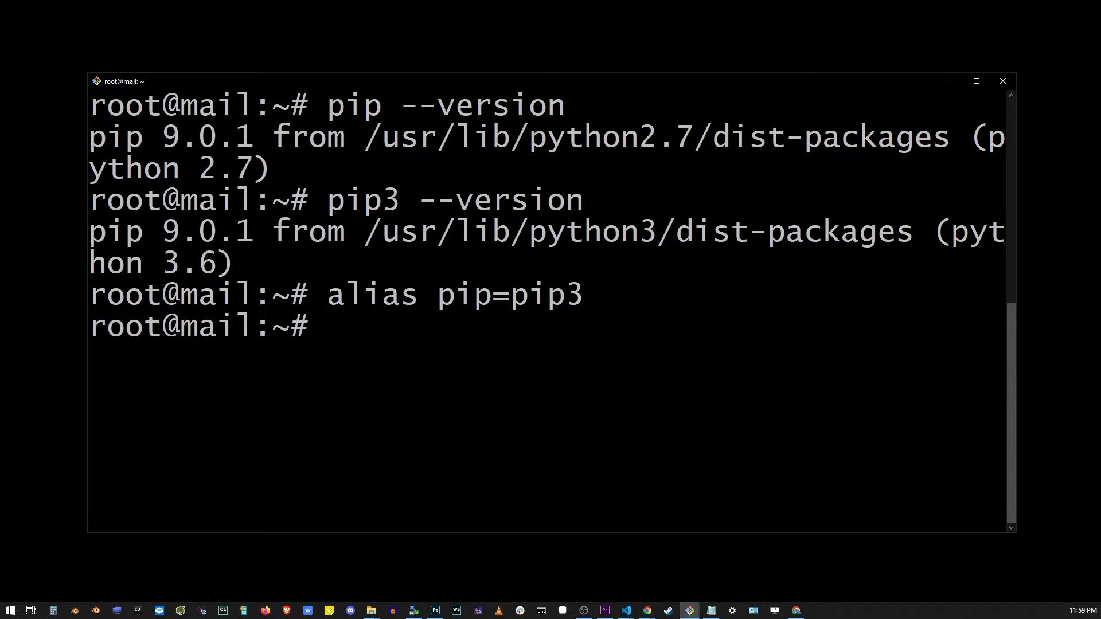
{"action": "type", "text": "pip"}
{"action": "type", "text": " --version"}
{"action": "key", "text": "Return"}
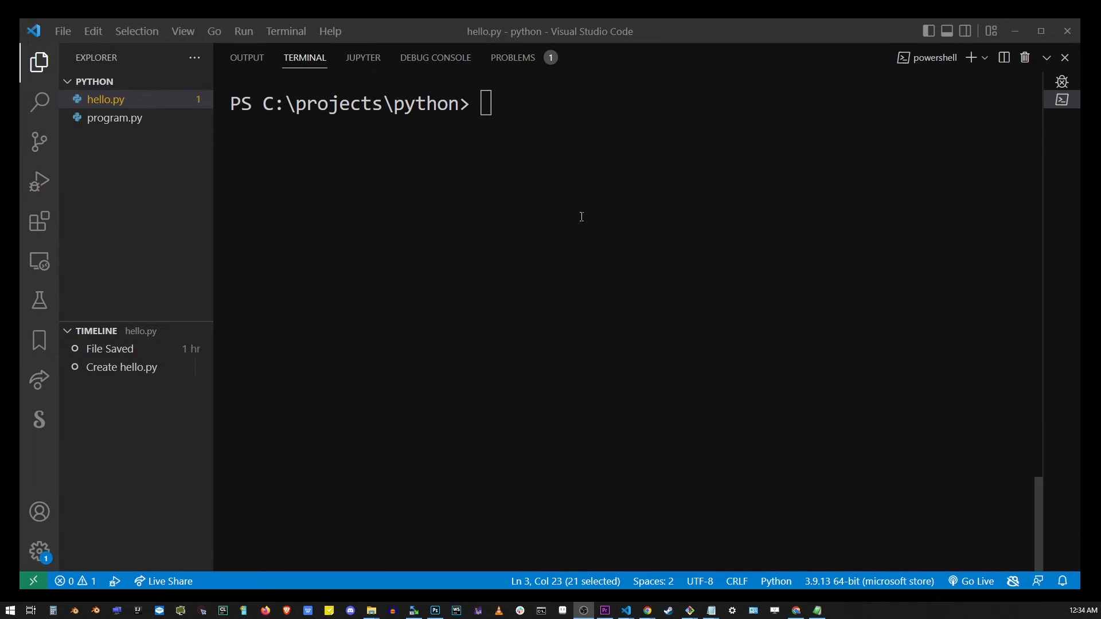
{"action": "type", "text": "pip "}
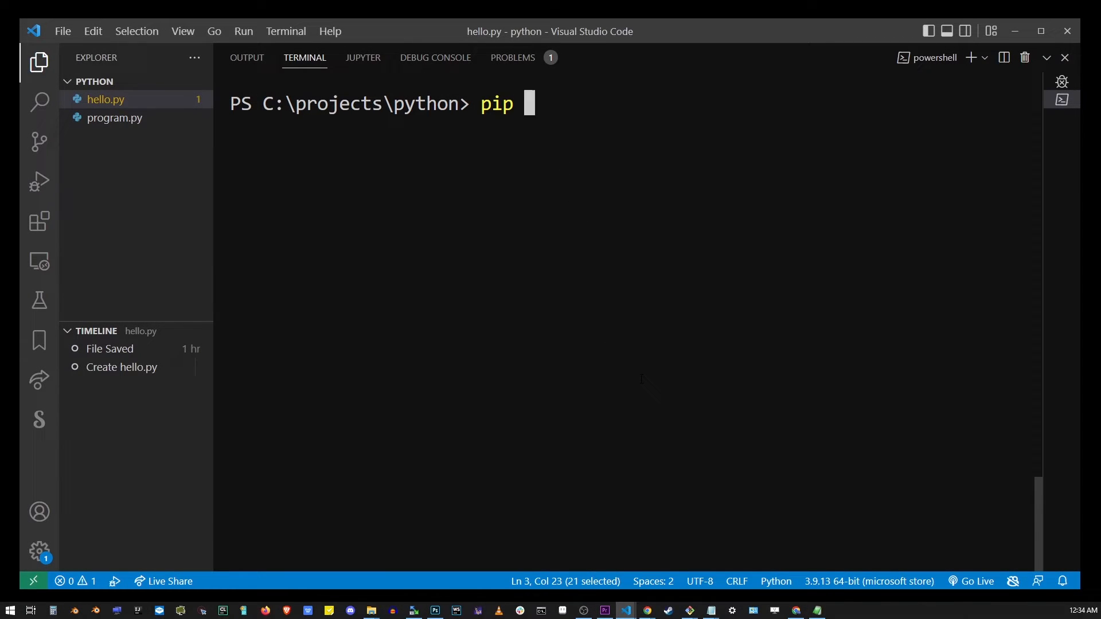
{"action": "type", "text": "list"}
- Run pip list, review packages such as numpy, pandas and requests, then clear the terminal
{"action": "key", "text": "Return"}
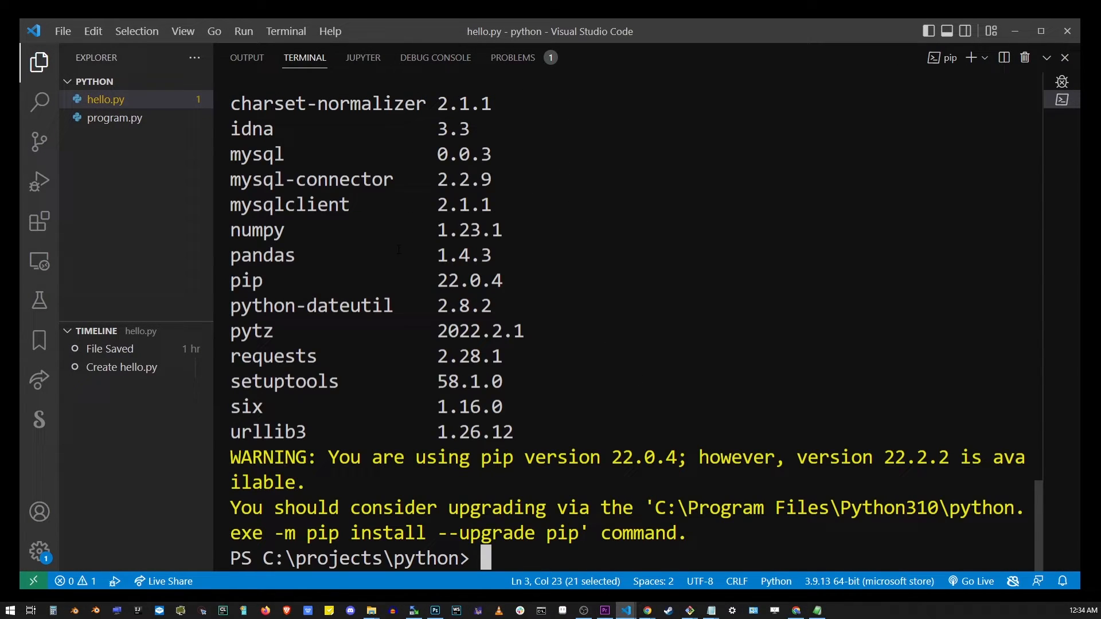
{"action": "scroll", "coordinate": [341, 293], "scroll_direction": "up", "scroll_amount": 2}
{"action": "scroll", "coordinate": [342, 292], "scroll_direction": "up", "scroll_amount": 1}
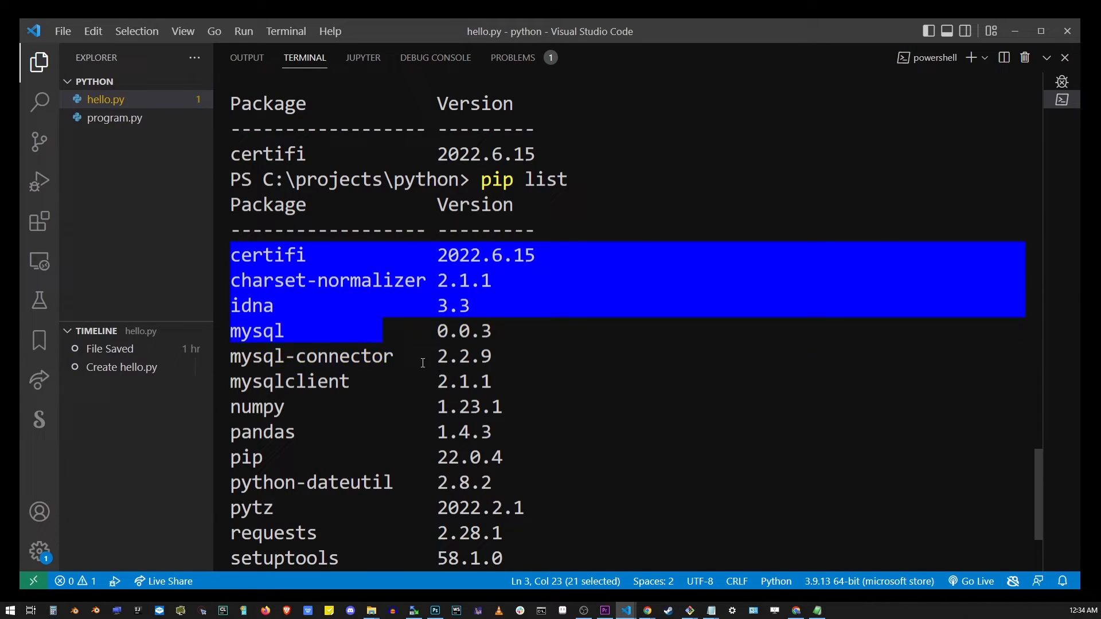
{"action": "left_click_drag", "start_coordinate": [229, 254], "coordinate": [556, 467]}
{"action": "scroll", "coordinate": [528, 395], "scroll_direction": "down", "scroll_amount": 3}
{"action": "left_click", "coordinate": [232, 308]}
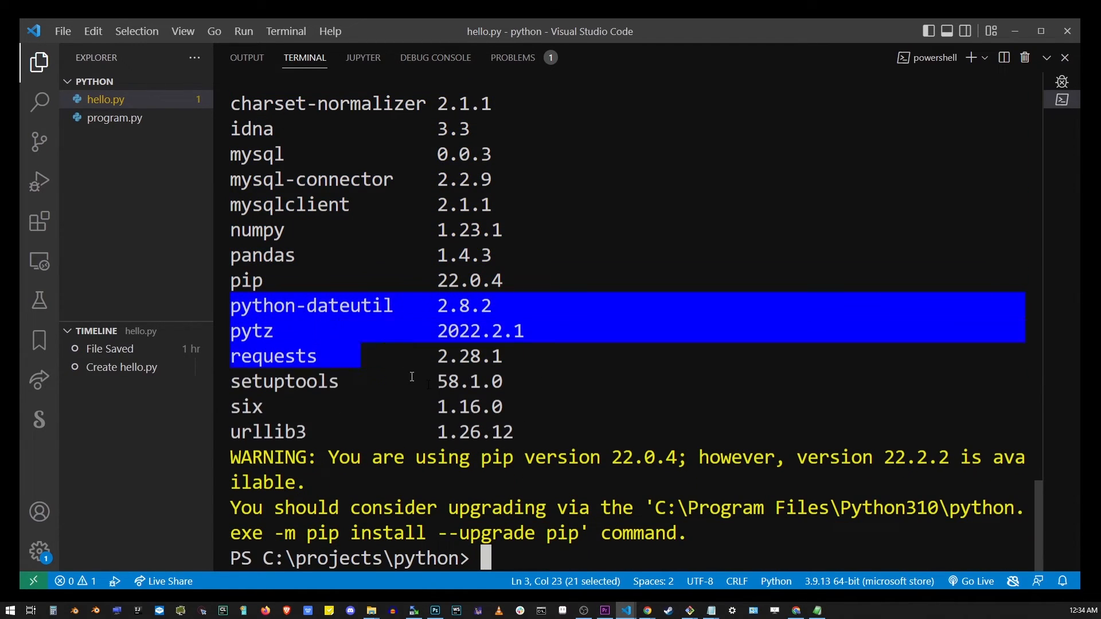
{"action": "left_click_drag", "start_coordinate": [232, 308], "coordinate": [527, 432]}
{"action": "left_click", "coordinate": [527, 432]}
{"action": "double_click", "coordinate": [275, 365]}
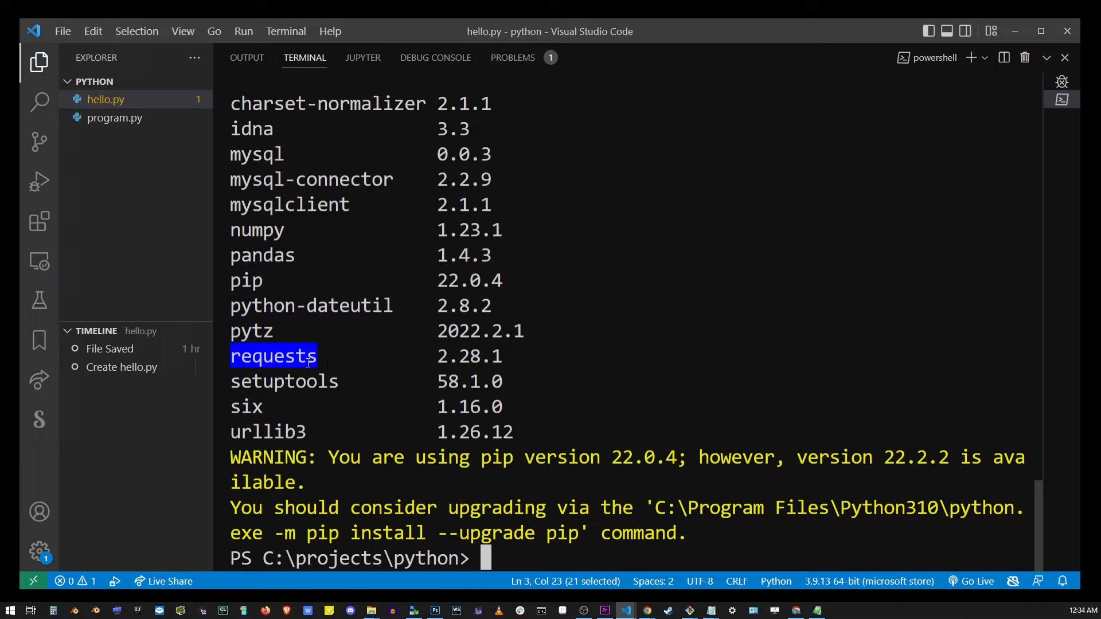
{"action": "key", "text": "ctrl+c"}
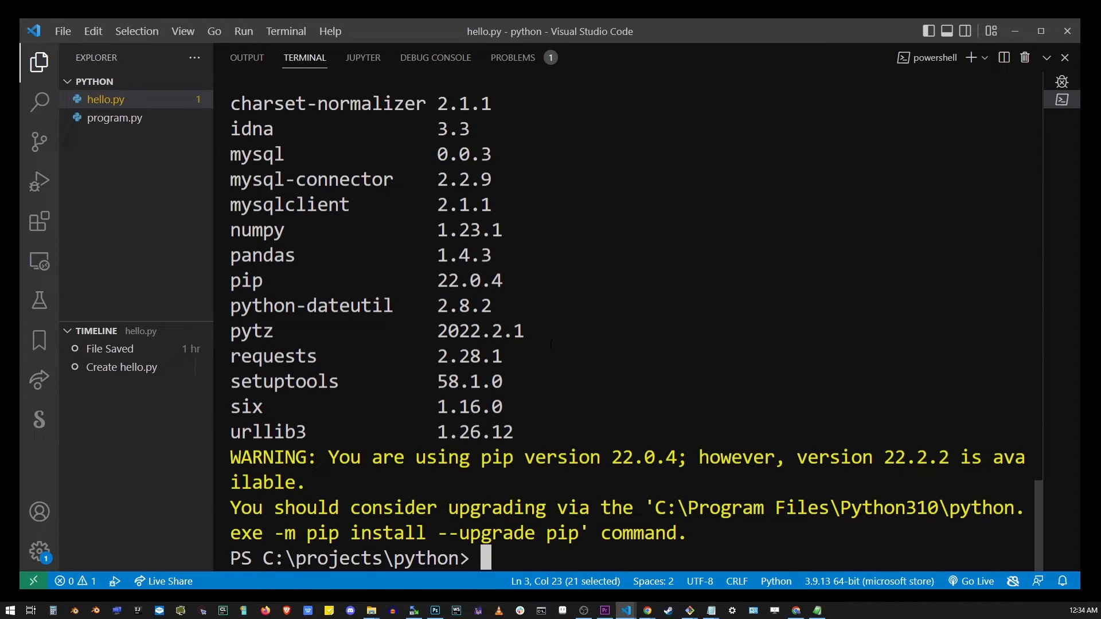
{"action": "type", "text": "clear"}
{"action": "key", "text": "Return"}
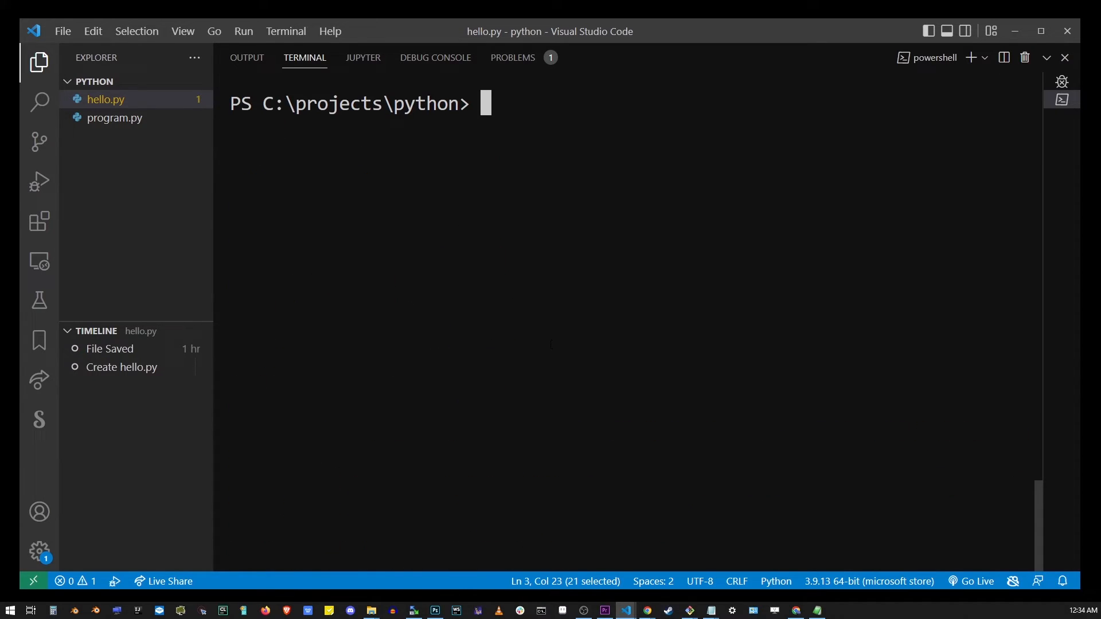
{"action": "type", "text": "pip2 list"}
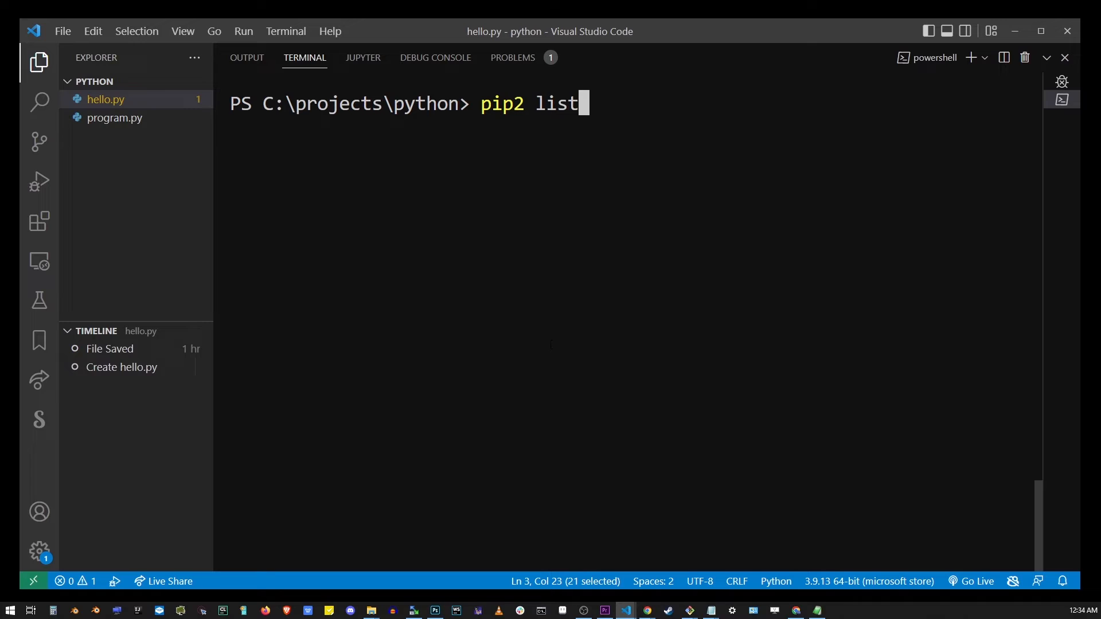
- Run pip2 list showing graphics.py and pygame, then clear the terminal
{"action": "key", "text": "Return"}
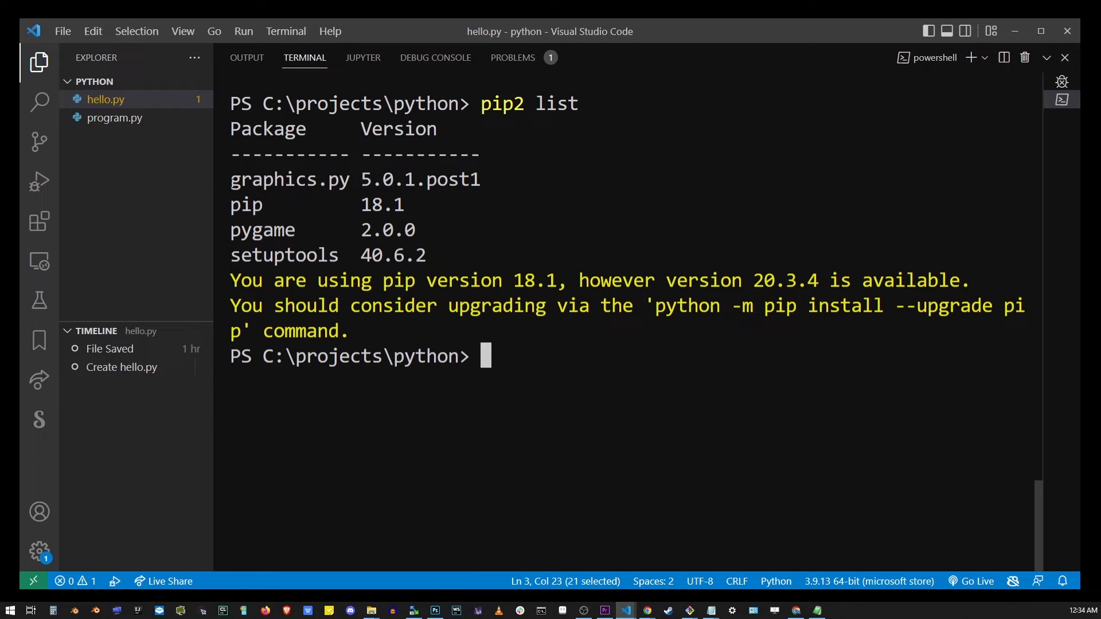
{"action": "mouse_move", "coordinate": [231, 172]}
{"action": "left_mouse_down"}
{"action": "mouse_move", "coordinate": [396, 257]}
{"action": "mouse_move", "coordinate": [426, 256]}
{"action": "left_mouse_up"}
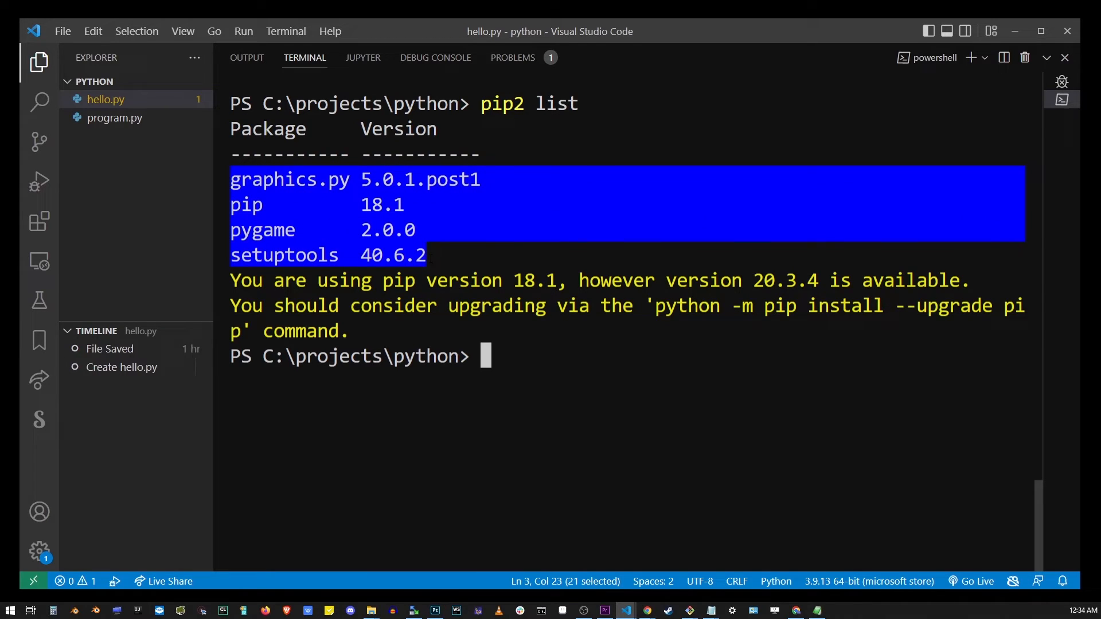
{"action": "key", "text": "ctrl+c"}
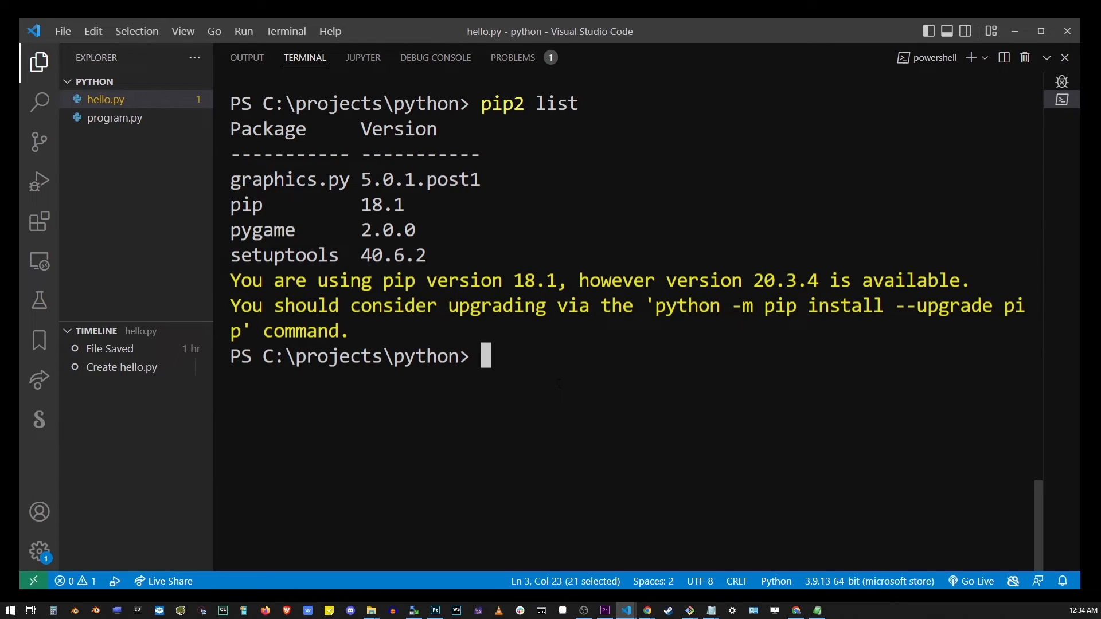
{"action": "type", "text": "clear"}
{"action": "key", "text": "Return"}
{"action": "type", "text": "pip"}
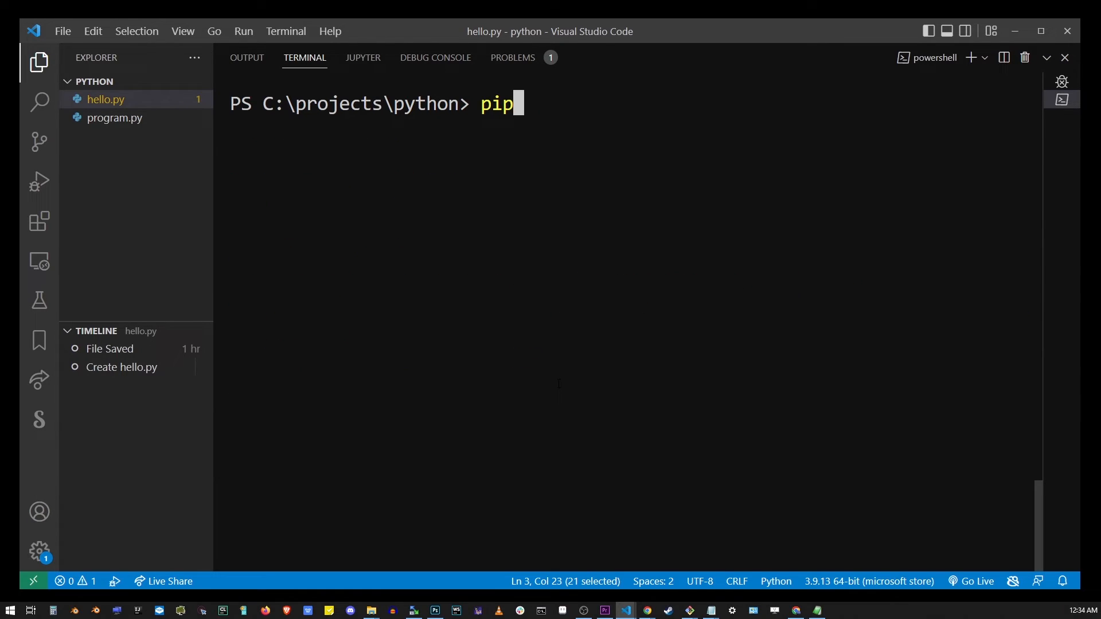
{"action": "type", "text": "3 list"}
- Run pip3 list and review its packages, which match pip's list including requests
{"action": "key", "text": "Return"}
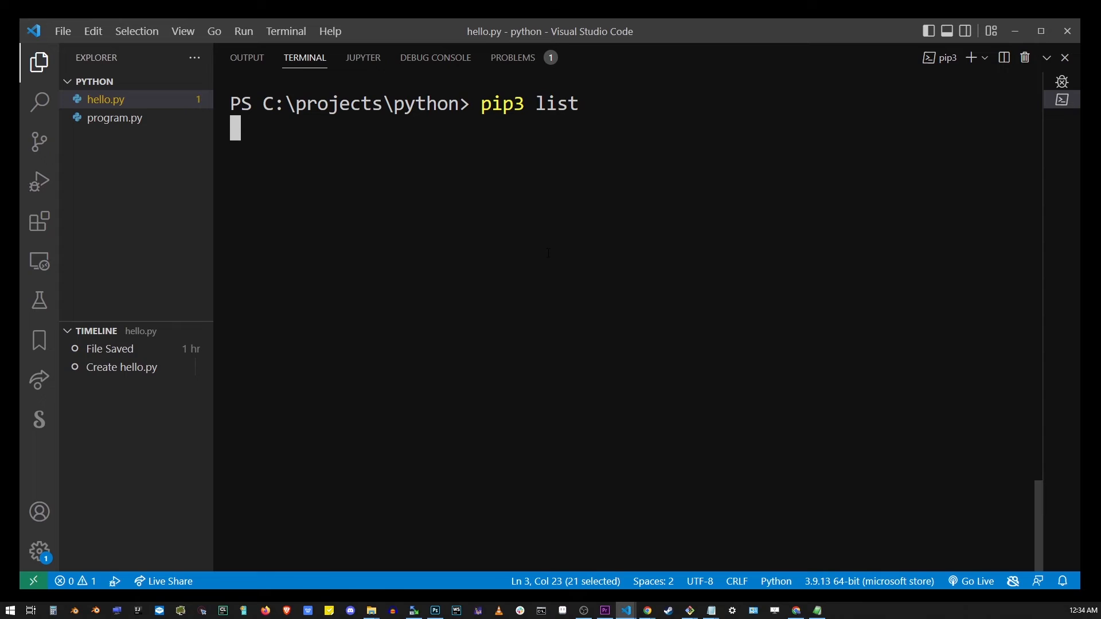
{"action": "scroll", "coordinate": [426, 371], "scroll_direction": "up", "scroll_amount": 1}
{"action": "scroll", "coordinate": [426, 371], "scroll_direction": "up", "scroll_amount": 3}
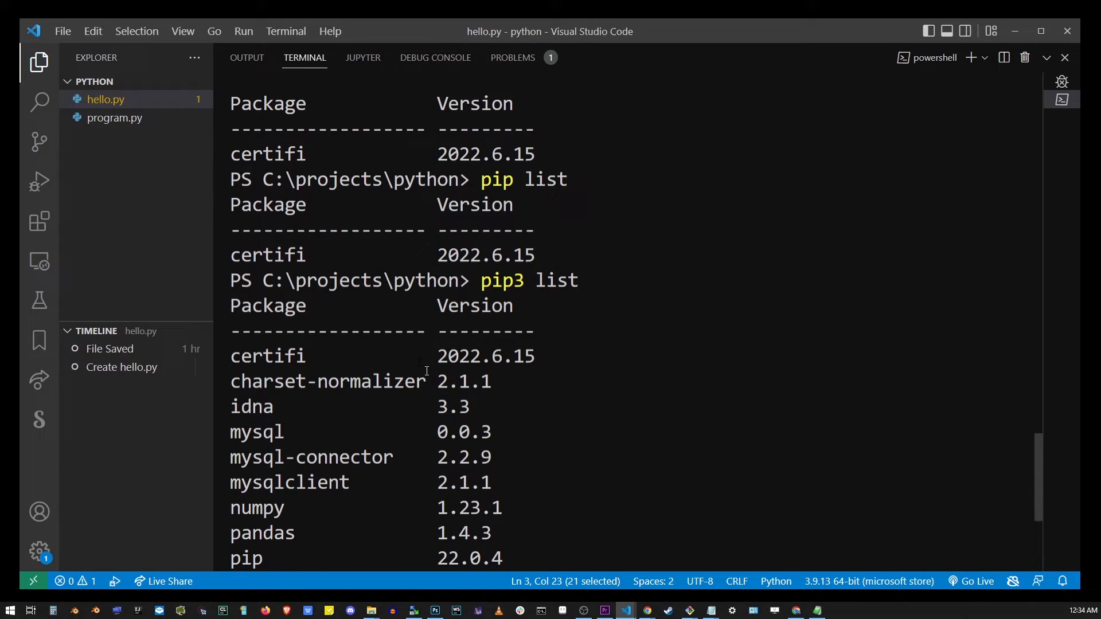
{"action": "left_click_drag", "start_coordinate": [286, 226], "coordinate": [364, 393]}
{"action": "scroll", "coordinate": [364, 393], "scroll_direction": "down", "scroll_amount": 2}
{"action": "left_click_drag", "start_coordinate": [295, 230], "coordinate": [546, 483]}
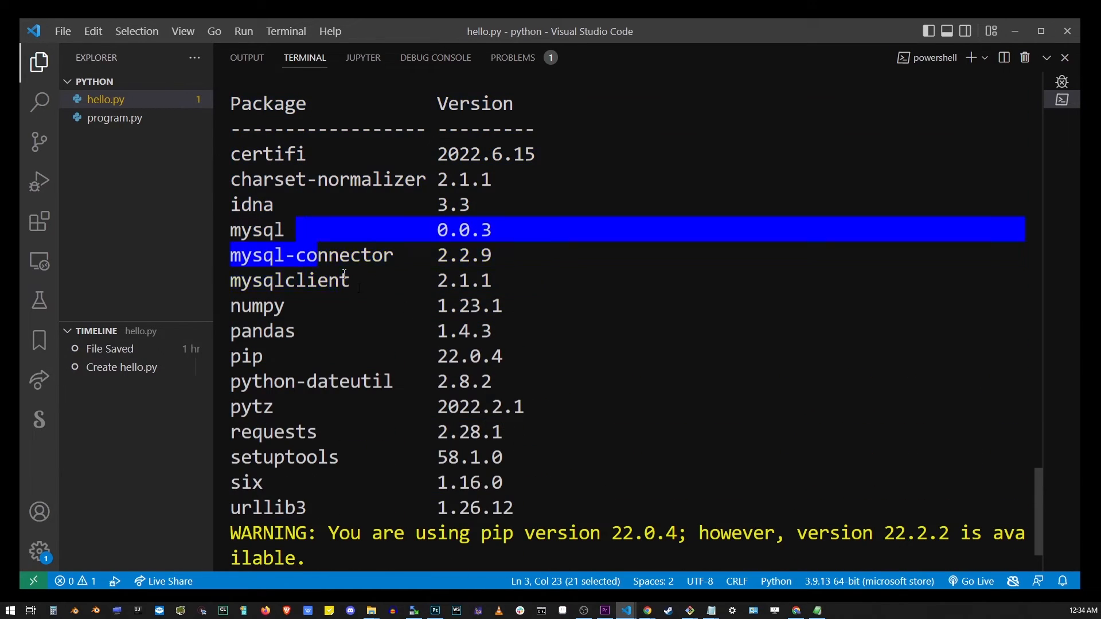
{"action": "left_click", "coordinate": [544, 482]}
{"action": "double_click", "coordinate": [273, 432]}
{"action": "scroll", "coordinate": [393, 401], "scroll_direction": "down", "scroll_amount": 3}
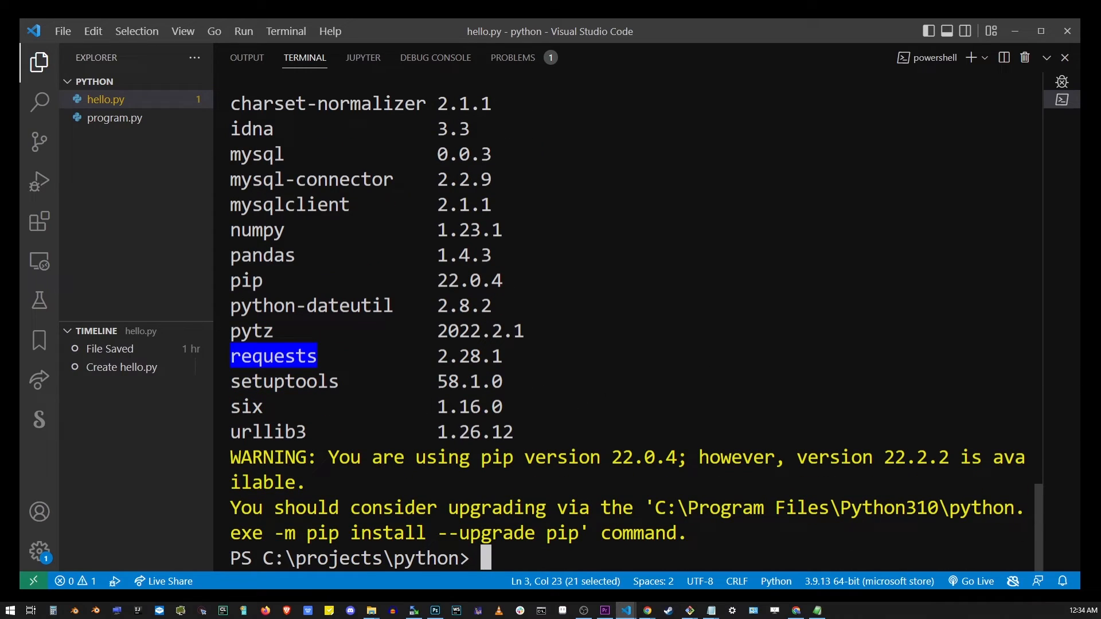
{"action": "type", "text": "cls"}
- Run cls to wipe the terminal back to an empty PowerShell prompt
{"action": "key", "text": "Return"}
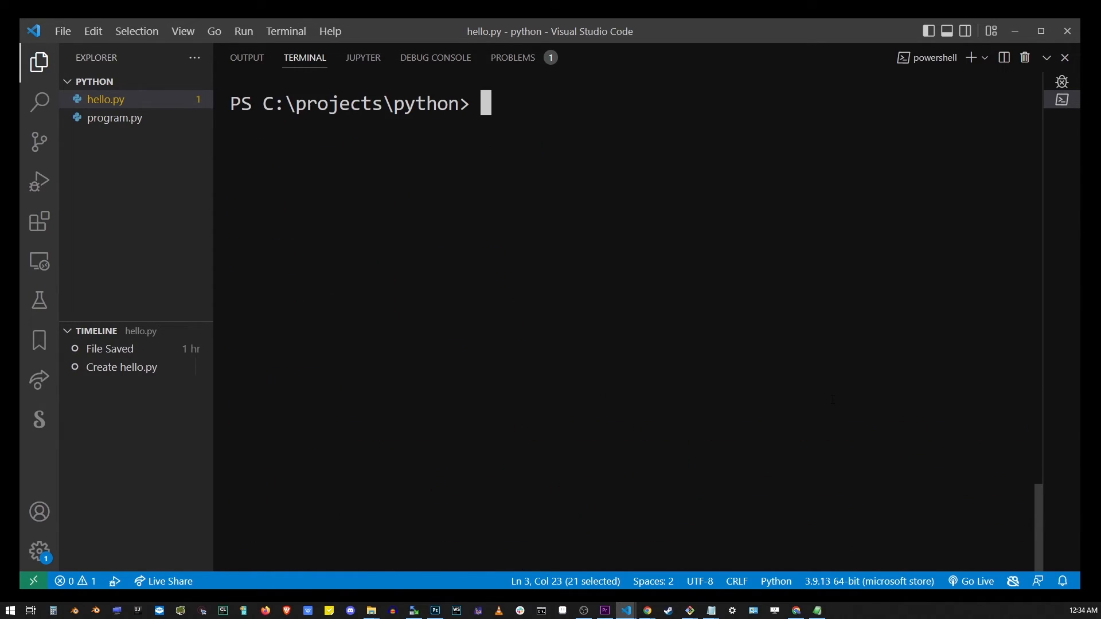